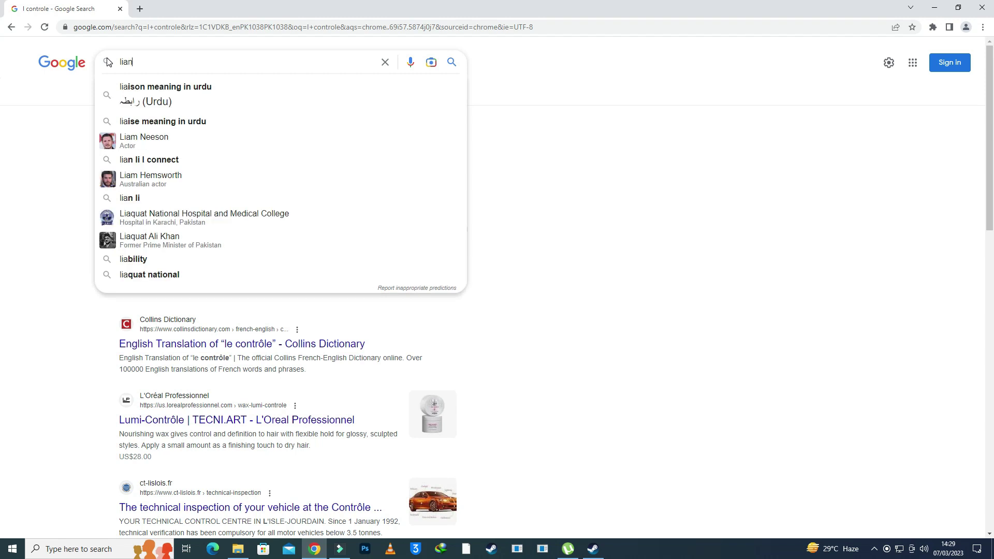
Search Google for "lianli l controle".
{"action": "type", "text": "con"}
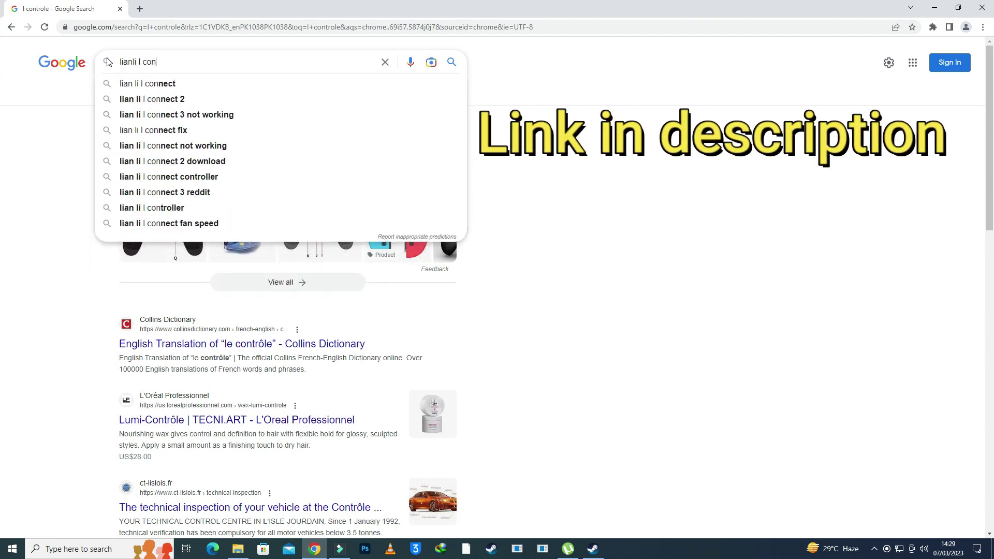
{"action": "type", "text": "tr"}
{"action": "key", "text": "BackSpace"}
{"action": "type", "text": "ol"}
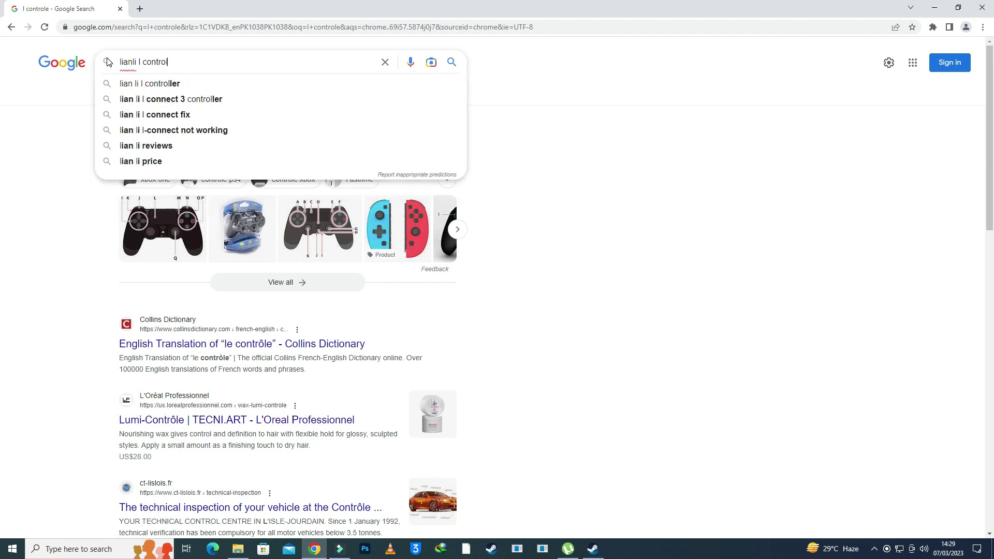
{"action": "type", "text": "e"}
{"action": "key", "text": "Return"}
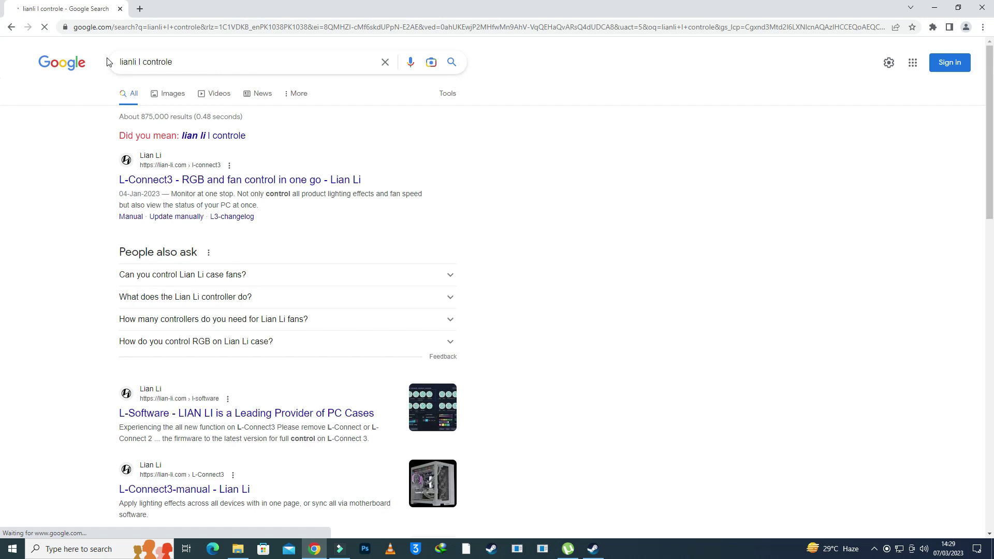
Open the Lian Li L-Connect3 result in a new tab and start downloading L-Connect3_v1.6.0-x64.zip.
{"action": "right_click", "coordinate": [176, 181]}
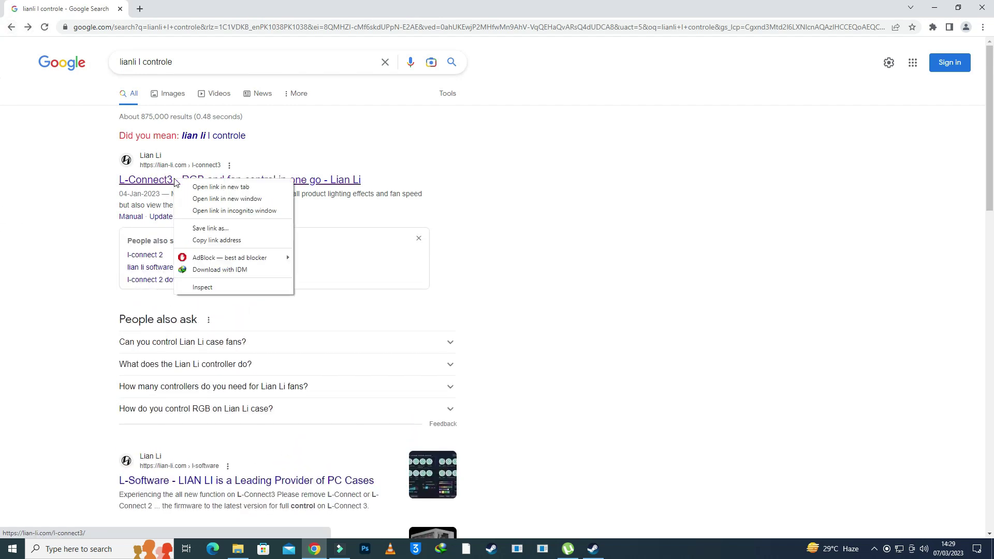
{"action": "left_click", "coordinate": [221, 187]}
{"action": "key", "text": "ctrl+Tab"}
{"action": "scroll", "coordinate": [590, 268], "scroll_direction": "down", "scroll_amount": 5}
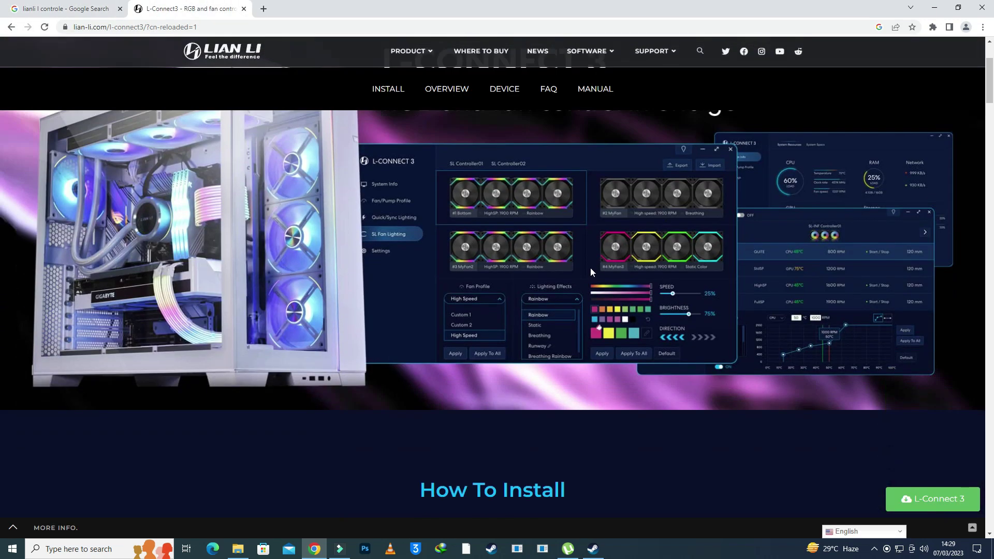
{"action": "scroll", "coordinate": [641, 275], "scroll_direction": "down", "scroll_amount": 2}
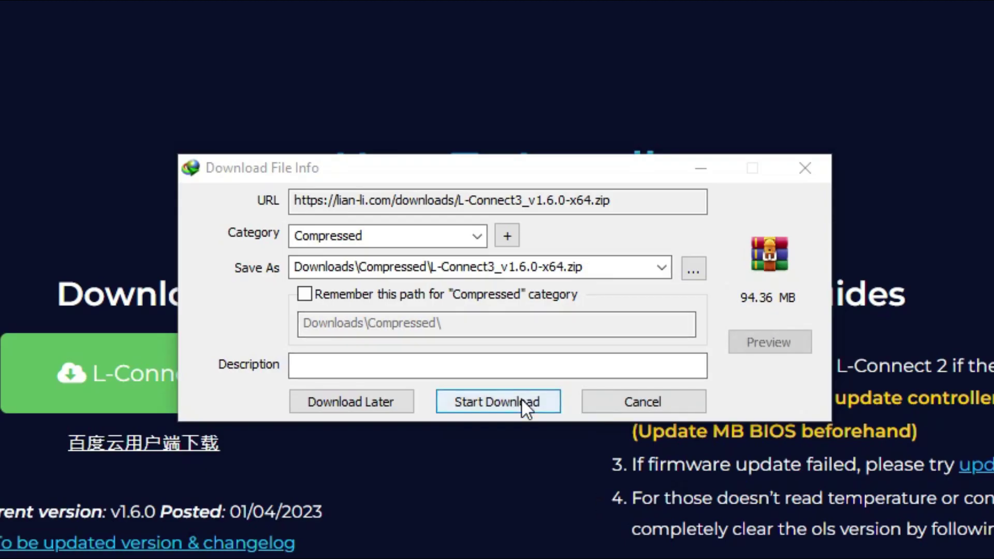
{"action": "left_click", "coordinate": [521, 399]}
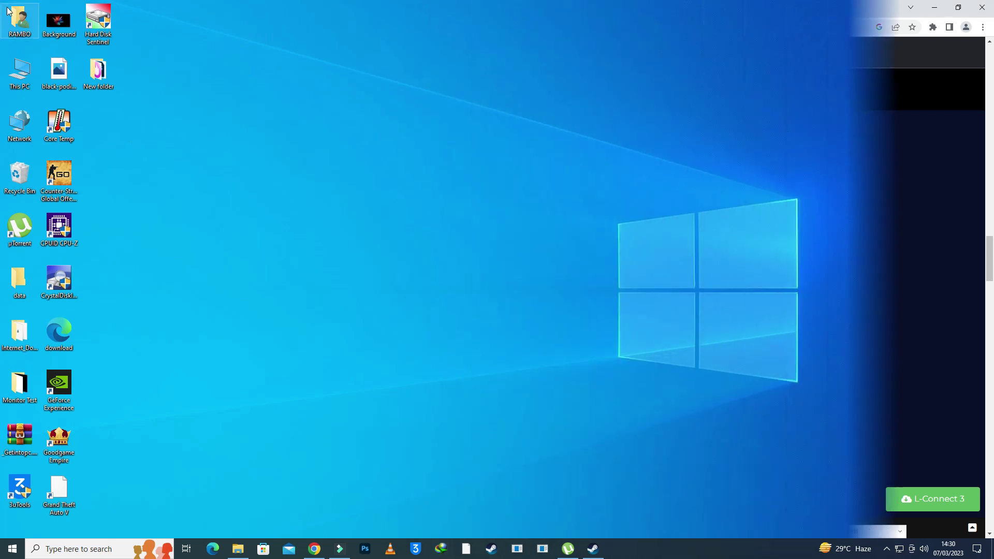
Open the L-Connect3_v1.6.0-x64 archive from the Compressed folder inside the user's Downloads folder.
{"action": "double_click", "coordinate": [8, 12]}
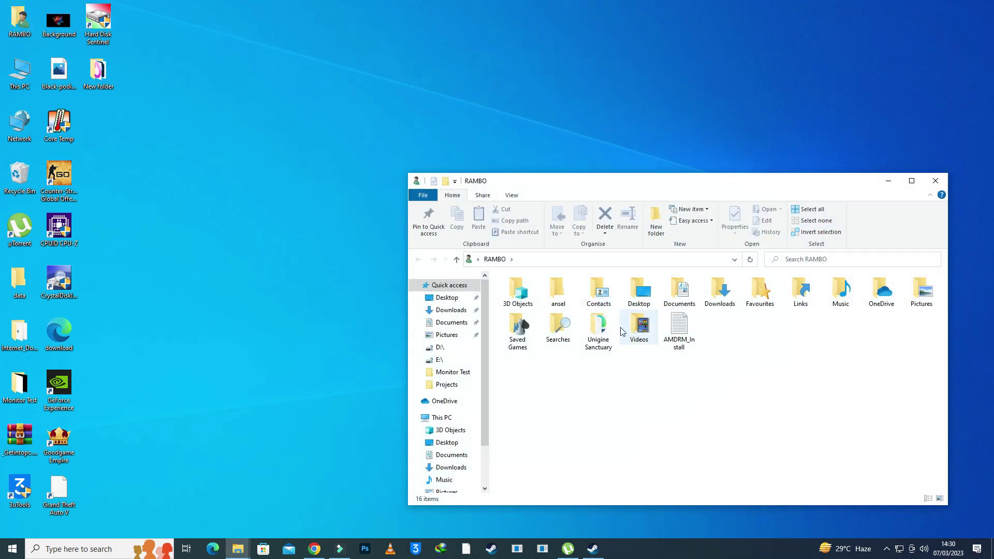
{"action": "left_click_drag", "start_coordinate": [730, 189], "coordinate": [606, 93]}
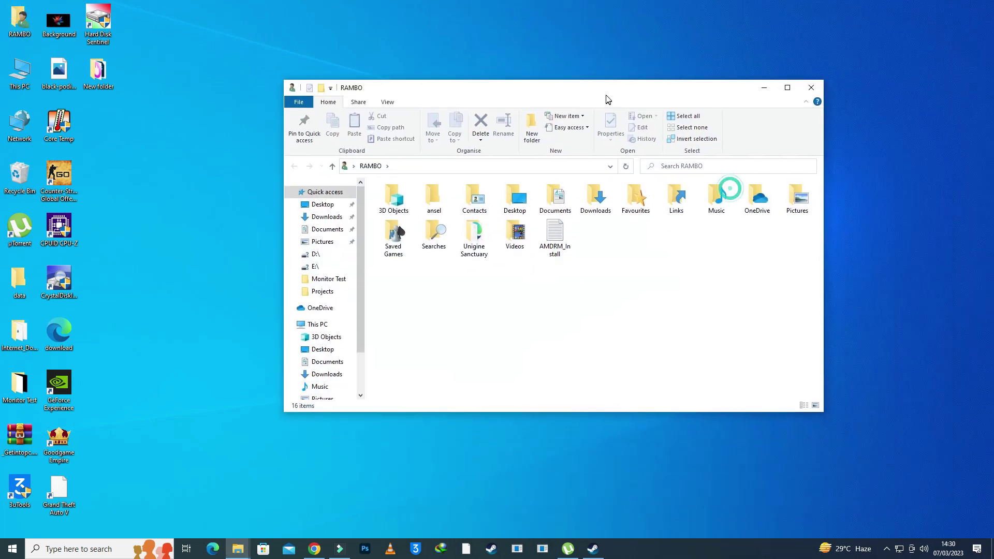
{"action": "double_click", "coordinate": [606, 196]}
{"action": "double_click", "coordinate": [402, 223]}
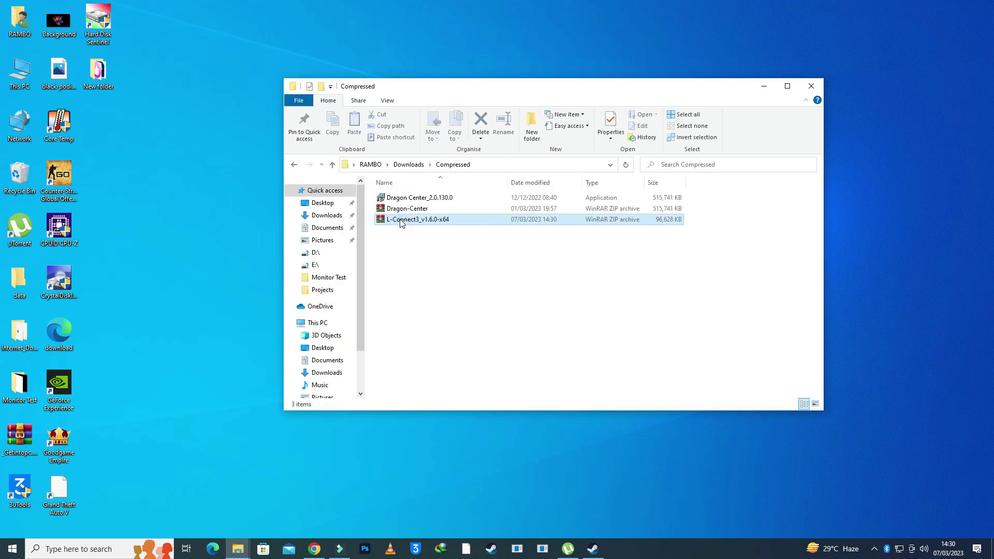
{"action": "left_click", "coordinate": [401, 221]}
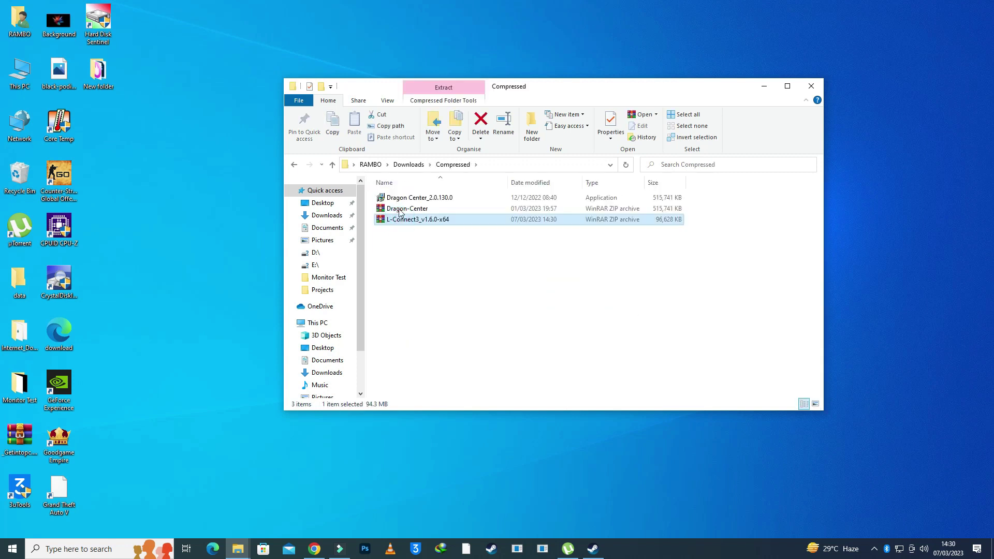
{"action": "double_click", "coordinate": [435, 221]}
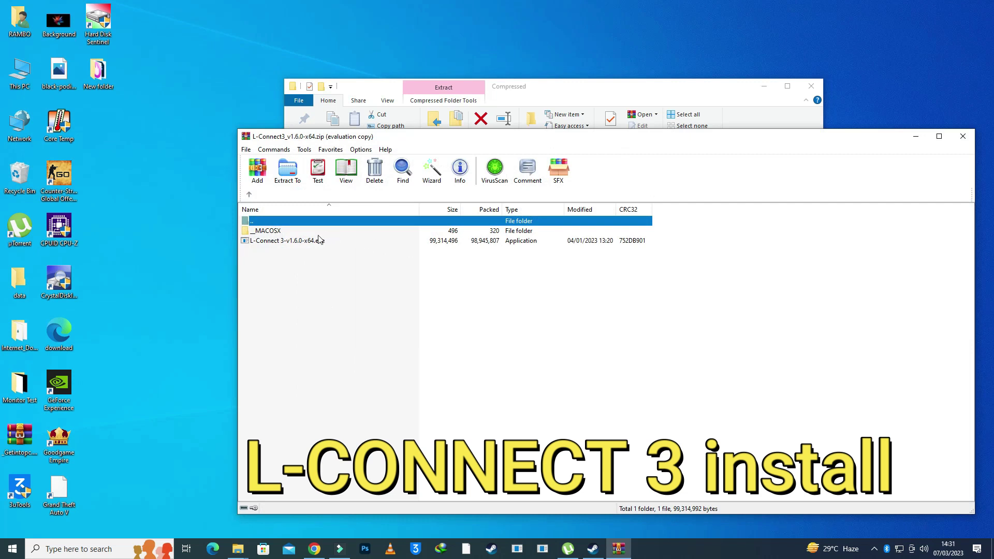
Run L-Connect 3-v1.6.0-x64.exe, install it for anyone who uses this computer, and finish setup with Run L-Connect 3 enabled.
{"action": "double_click", "coordinate": [315, 240]}
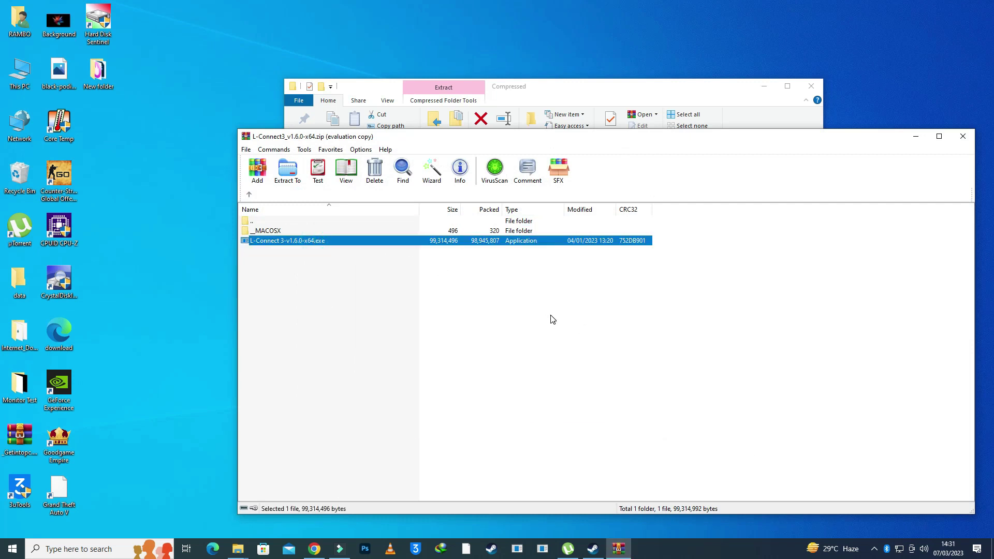
{"action": "double_click", "coordinate": [317, 242]}
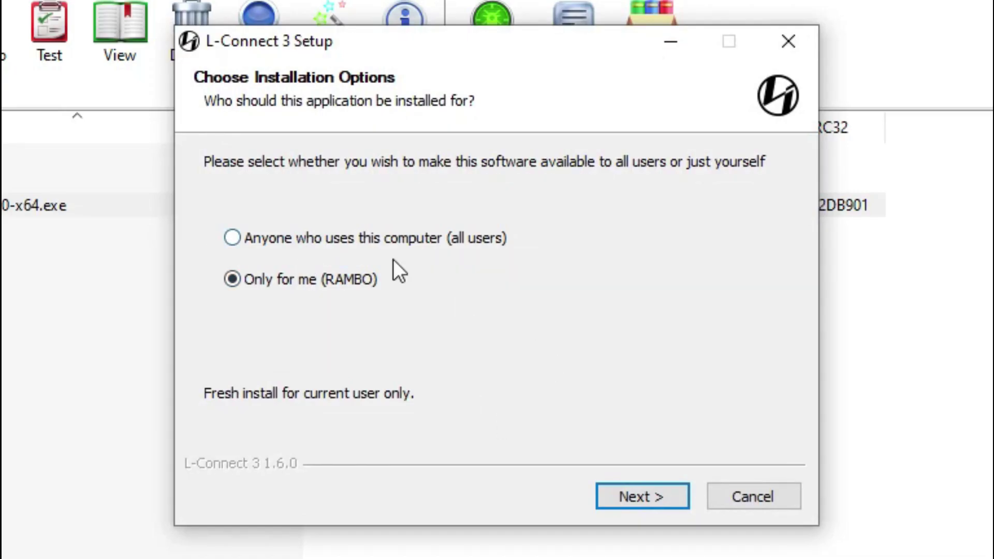
{"action": "left_click", "coordinate": [337, 243]}
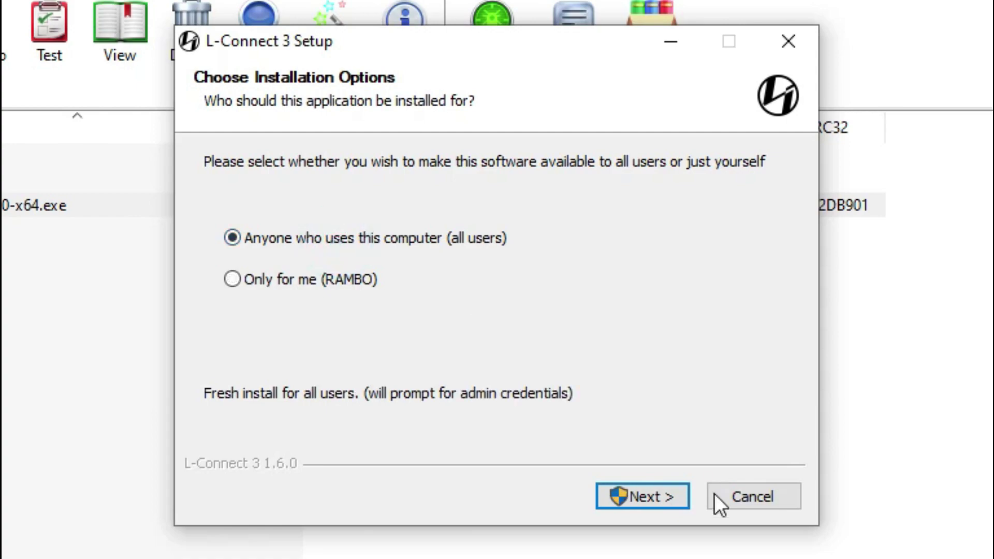
{"action": "left_click", "coordinate": [673, 496]}
{"action": "left_click", "coordinate": [668, 498]}
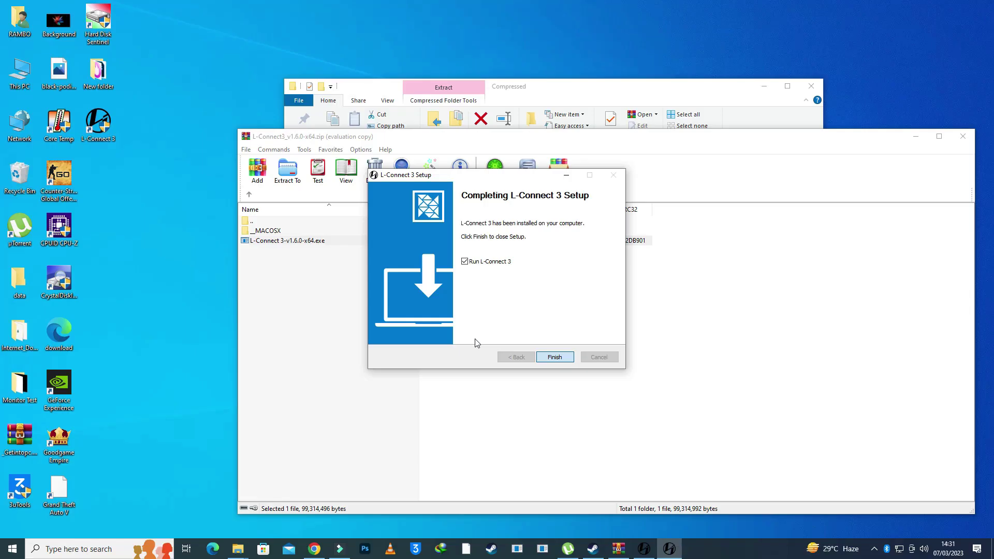
{"action": "left_click", "coordinate": [642, 496]}
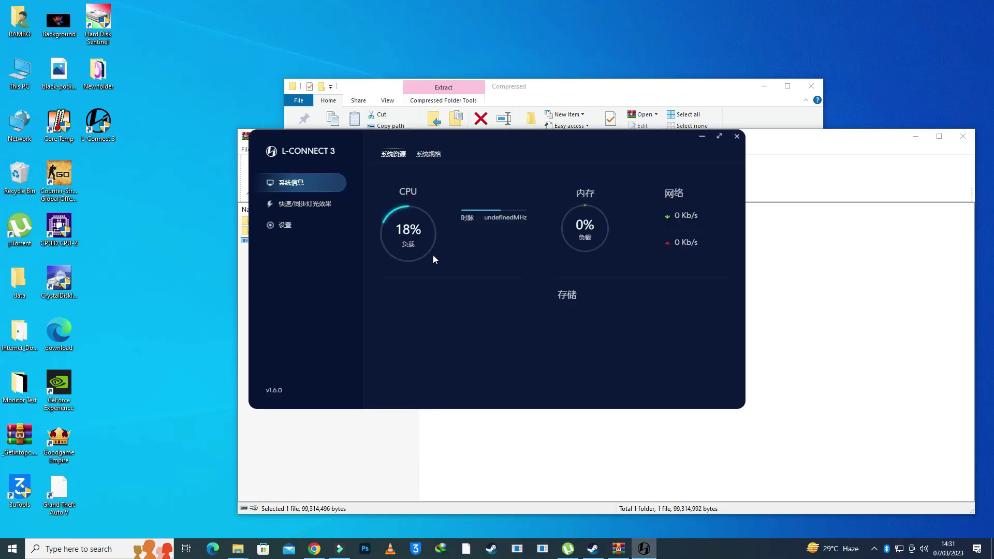
Reposition the L-Connect 3 window and close the archive and Compressed folder windows behind it.
{"action": "left_click_drag", "start_coordinate": [596, 139], "coordinate": [610, 153]}
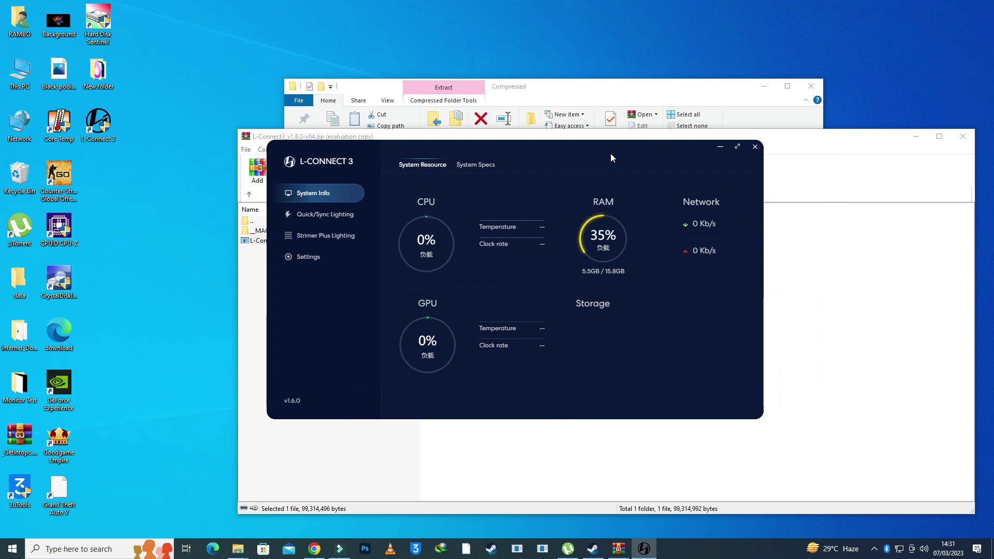
{"action": "left_click", "coordinate": [962, 136]}
{"action": "left_click", "coordinate": [811, 86]}
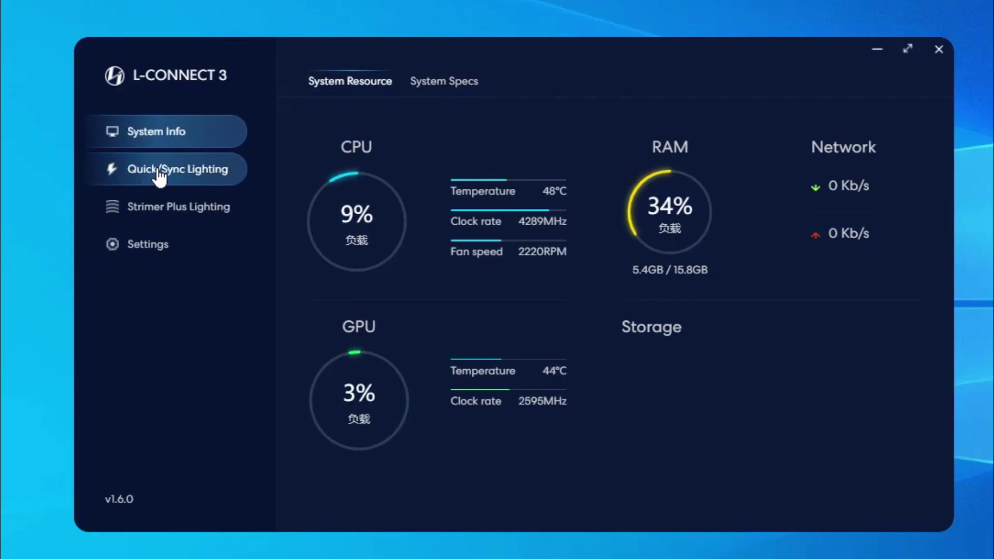
Set the Quick/Sync lighting effect to Rainbow Morph and apply it.
{"action": "left_click", "coordinate": [156, 167]}
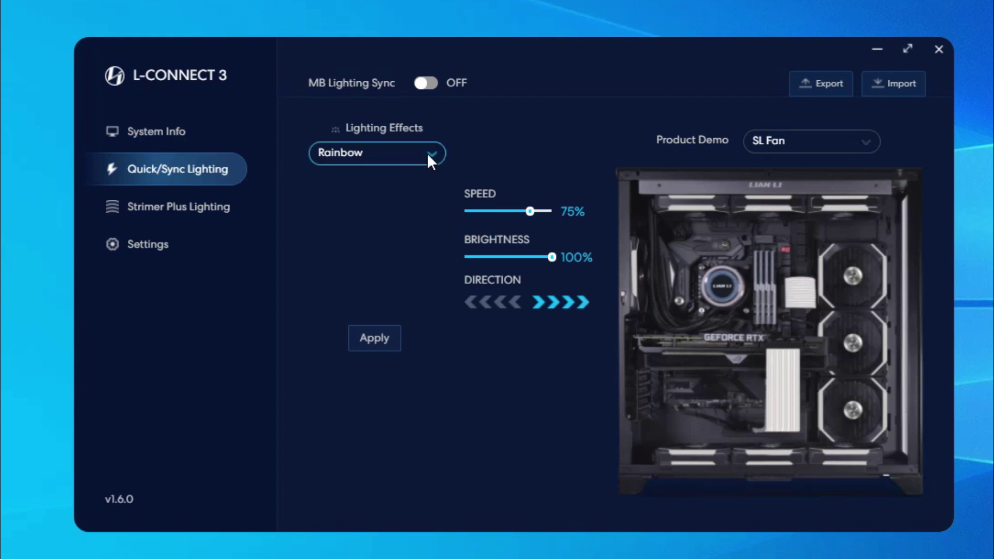
{"action": "left_click", "coordinate": [812, 142]}
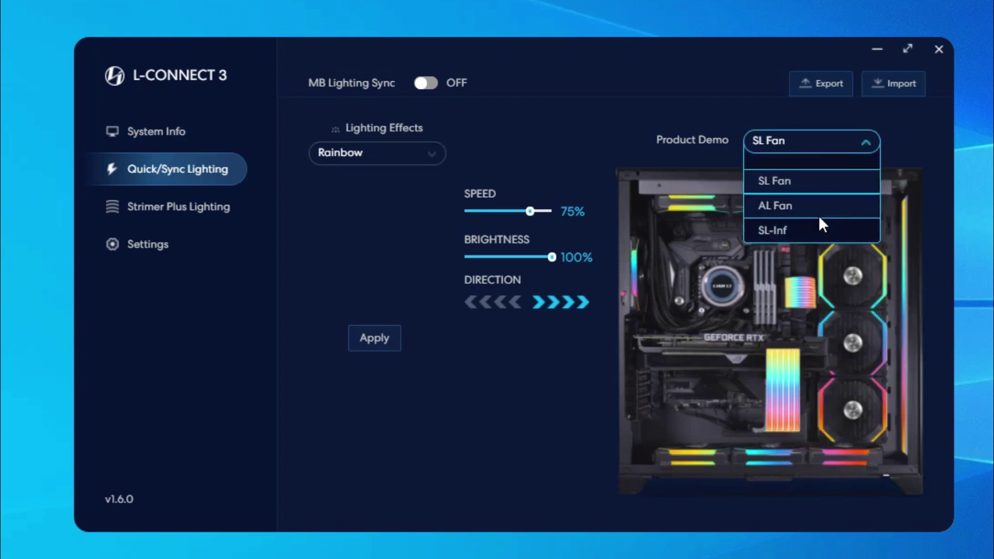
{"action": "left_click", "coordinate": [801, 147]}
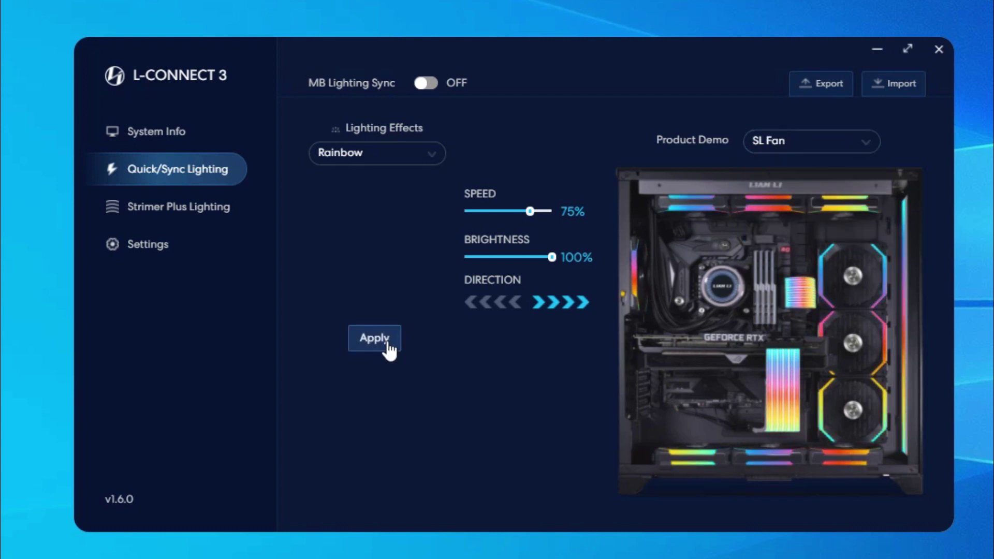
{"action": "left_click", "coordinate": [429, 151]}
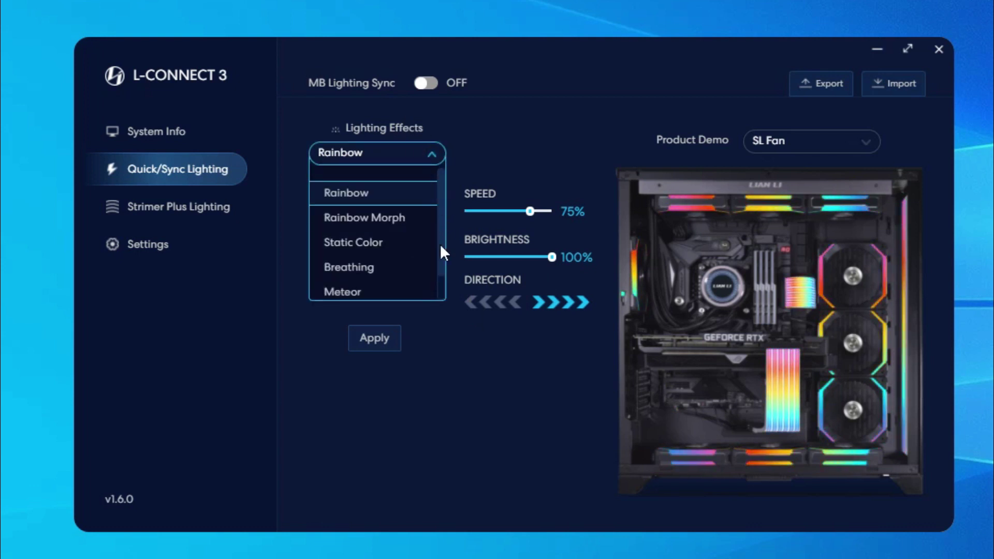
{"action": "left_click", "coordinate": [393, 217]}
{"action": "left_click", "coordinate": [385, 314]}
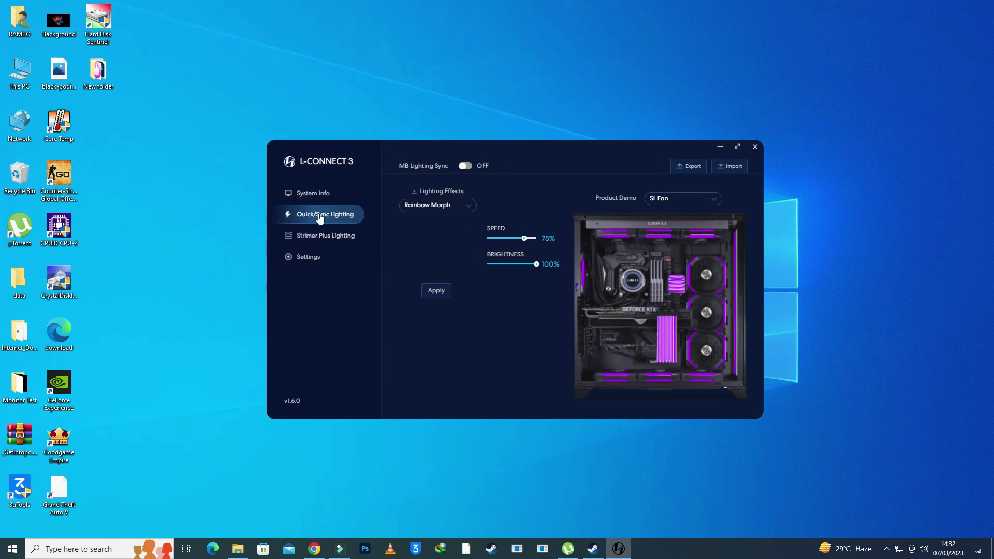
Set the Strimer Plus cable lighting effect to Ping-Pong at 100% speed and apply it to all cables.
{"action": "left_click", "coordinate": [189, 211]}
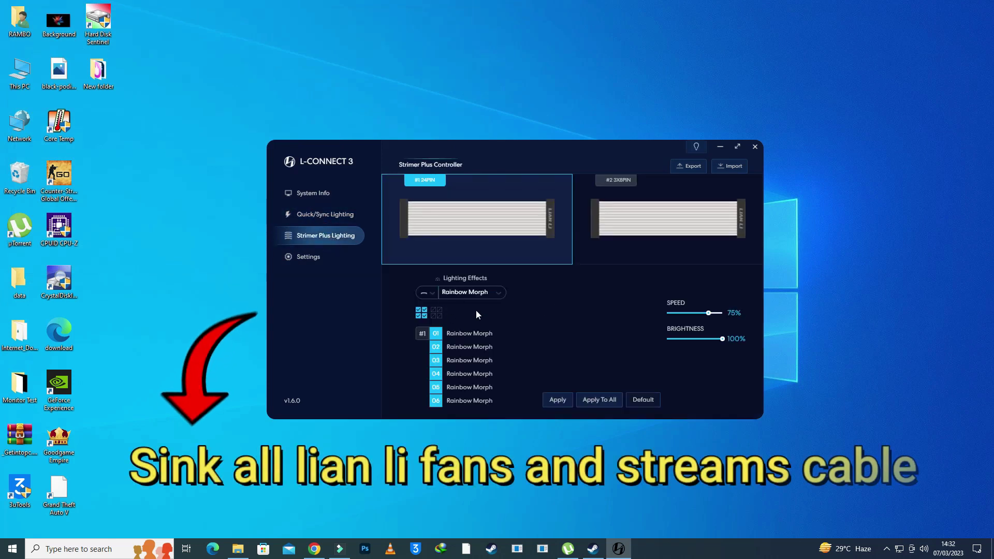
{"action": "left_click", "coordinate": [498, 293]}
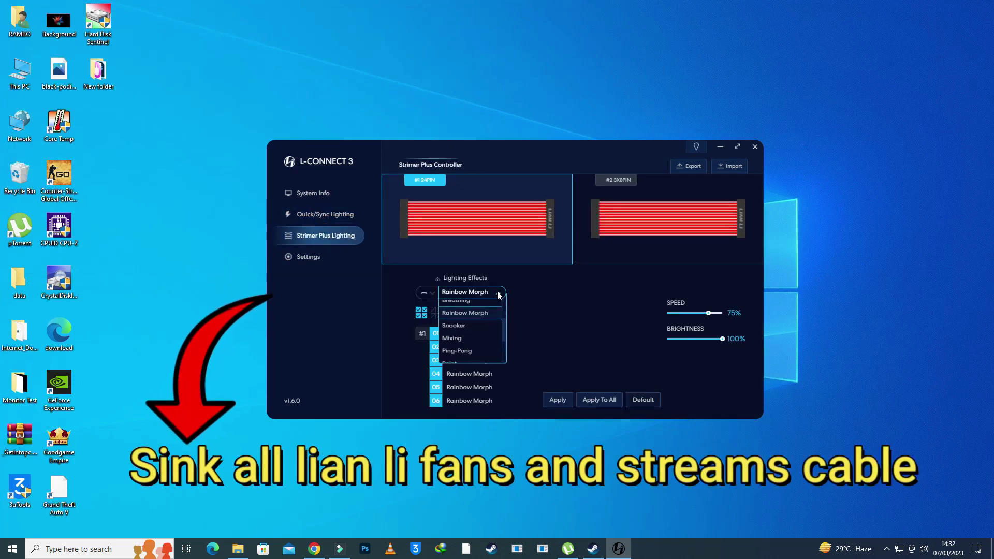
{"action": "left_click", "coordinate": [476, 357]}
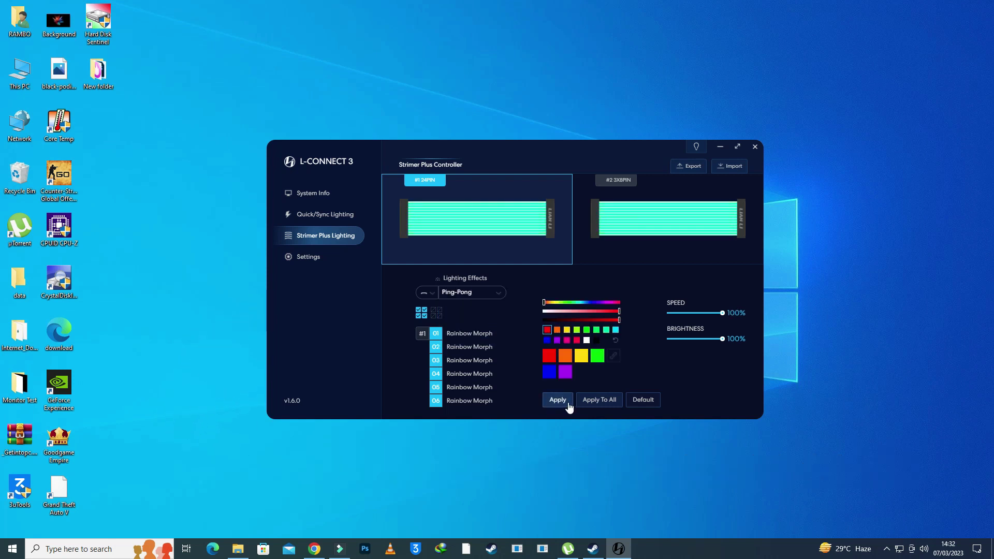
{"action": "left_click", "coordinate": [599, 403]}
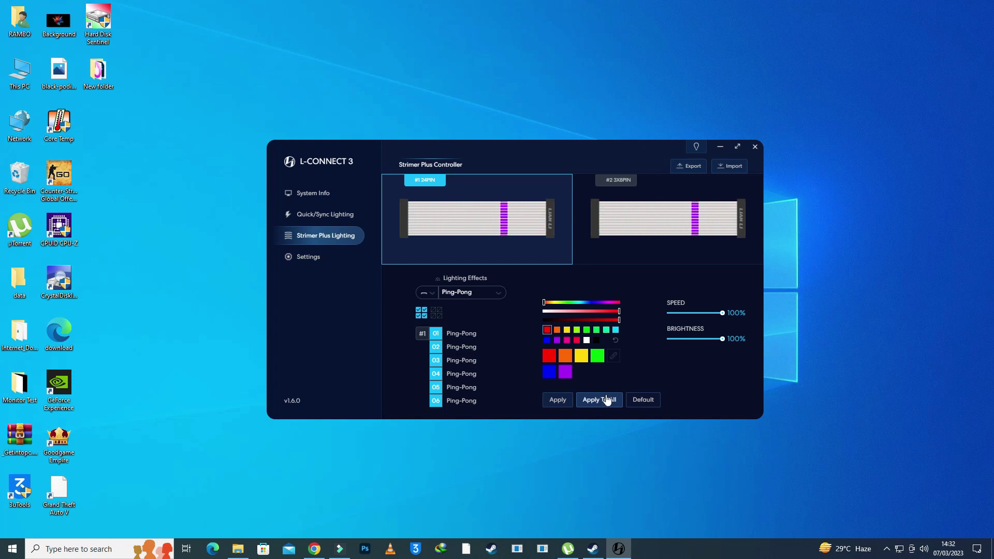
Set the Quick/Sync Rainbow Morph speed to 100% and check the Strimer Plus lighting page.
{"action": "left_click", "coordinate": [331, 196]}
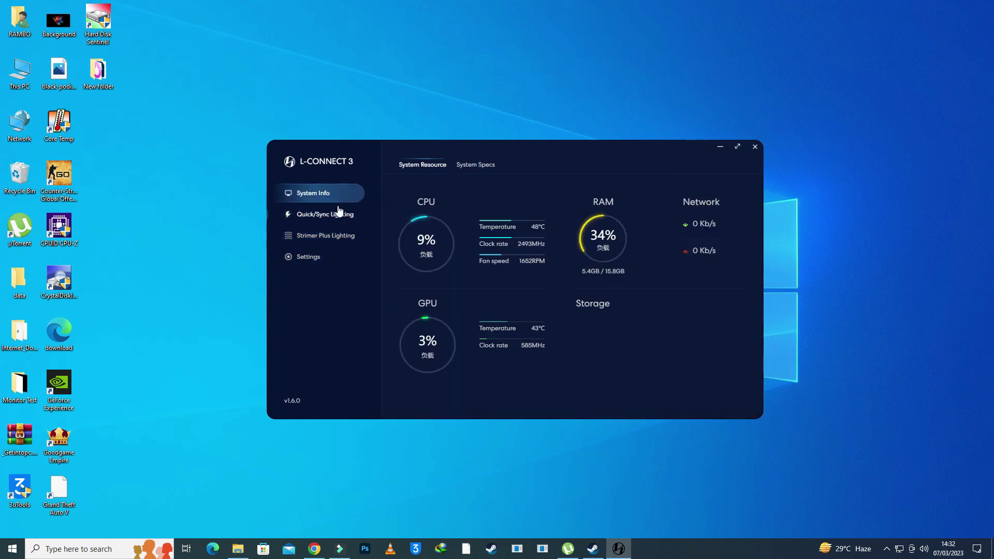
{"action": "left_click", "coordinate": [335, 213]}
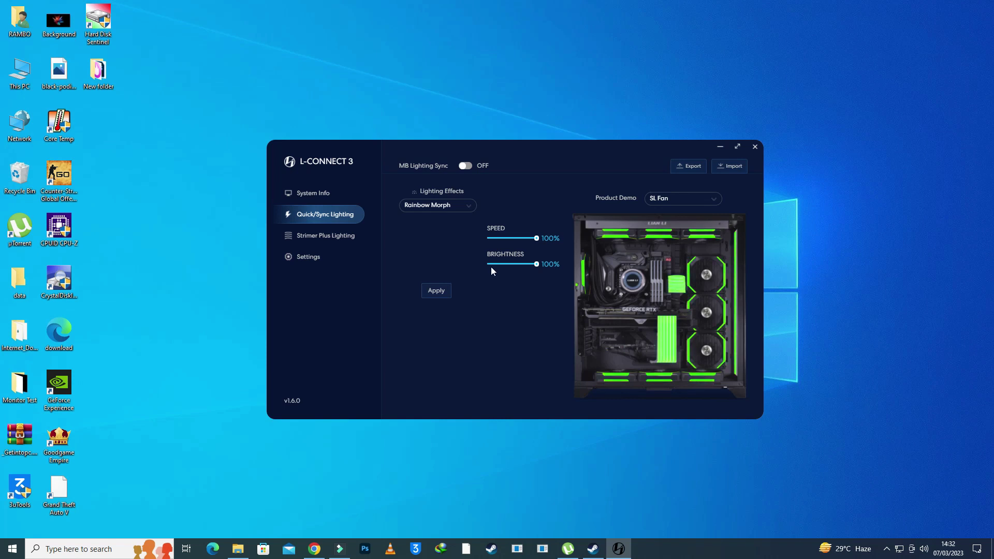
{"action": "left_click", "coordinate": [325, 235]}
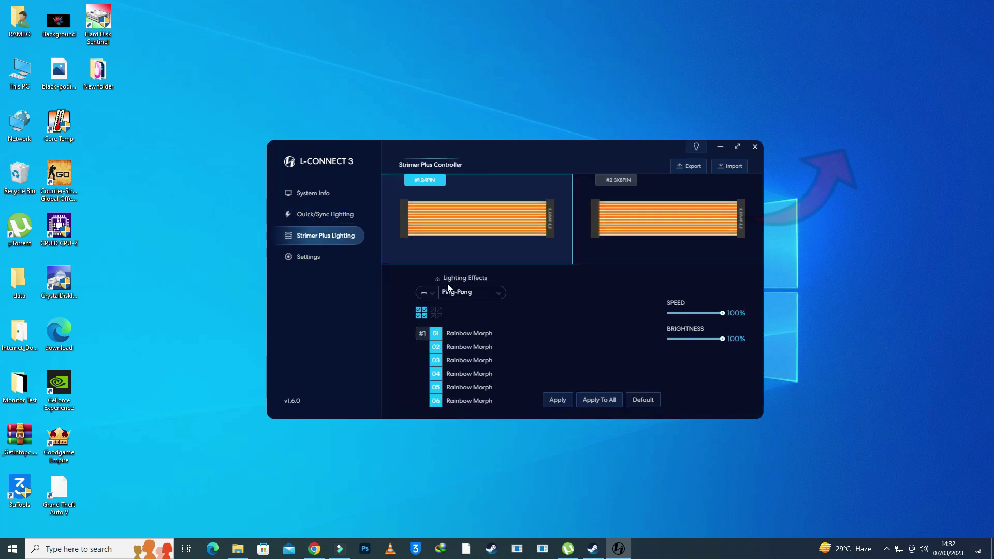
Switch the Quick/Sync product demo to AL Fan and lower the Rainbow Morph speed to 0%.
{"action": "left_click", "coordinate": [326, 214]}
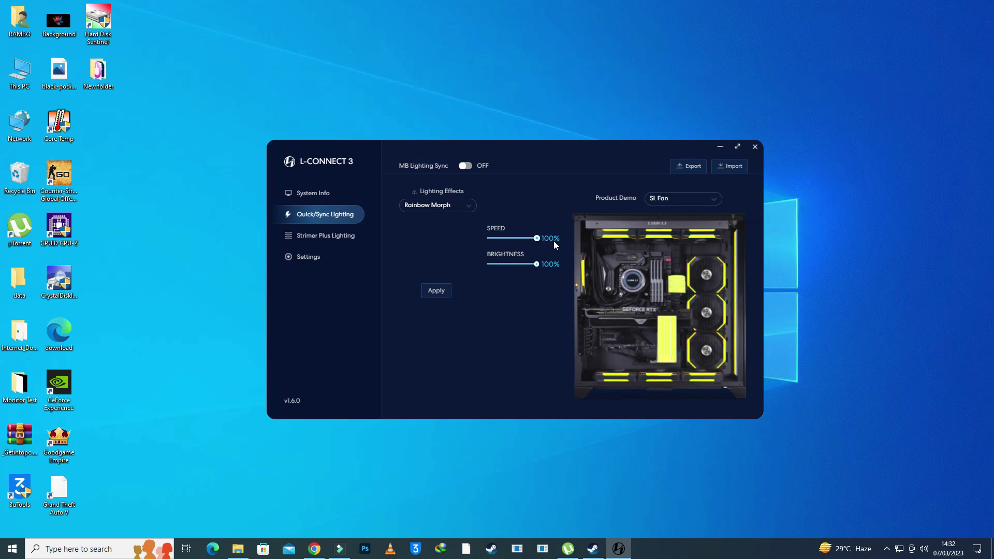
{"action": "left_click", "coordinate": [665, 201]}
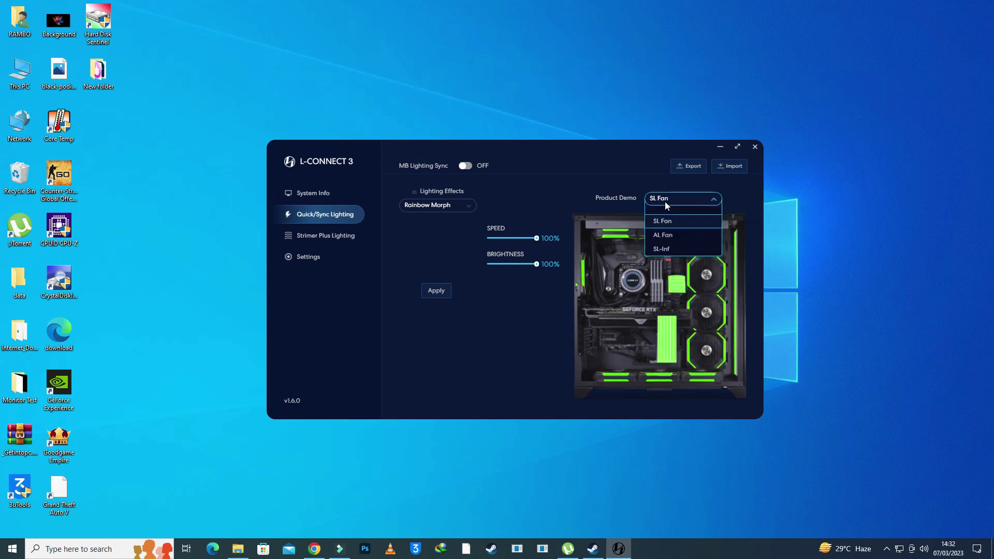
{"action": "left_click", "coordinate": [668, 234]}
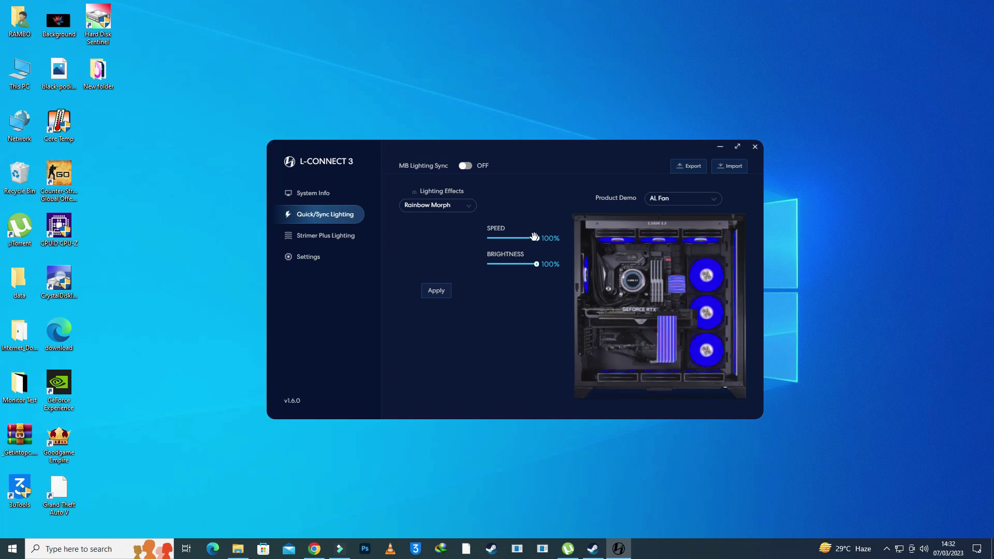
{"action": "left_click_drag", "start_coordinate": [533, 242], "coordinate": [482, 245]}
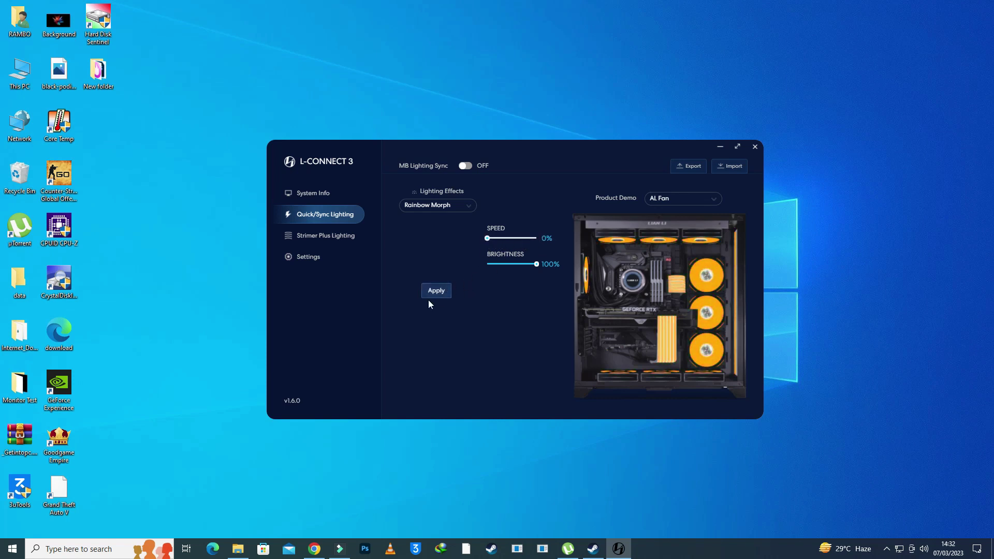
Apply the Quick/Sync Rainbow Morph effect and raise its speed to 50%.
{"action": "left_click", "coordinate": [438, 292]}
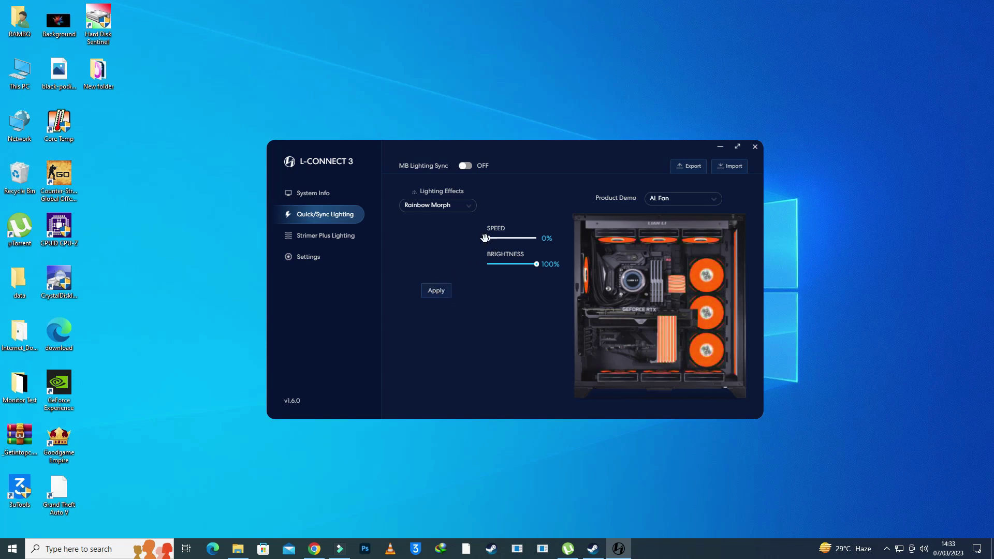
{"action": "left_click_drag", "start_coordinate": [485, 237], "coordinate": [511, 237]}
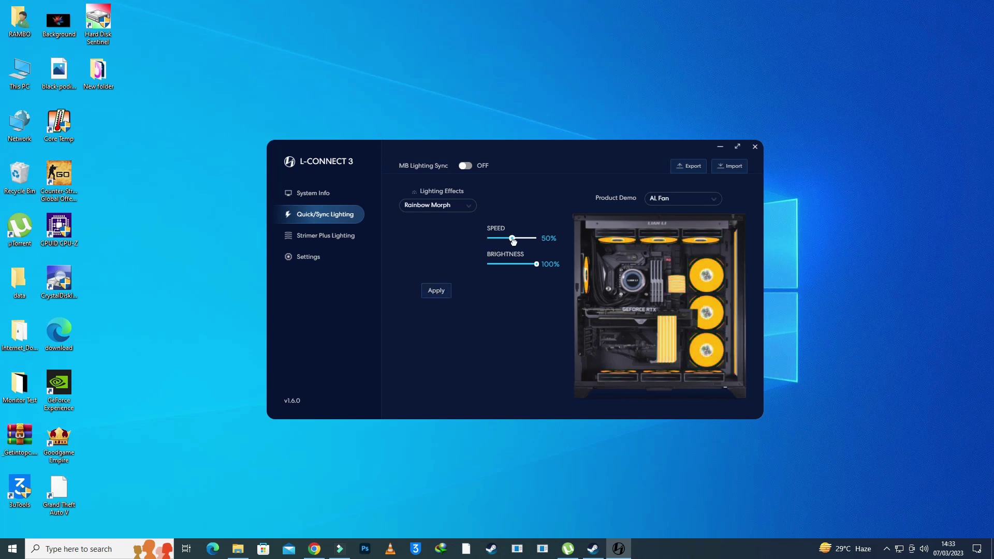
Turn on MB Lighting Sync, view the System Info page, and turn the motherboard sync back off.
{"action": "left_click", "coordinate": [465, 166]}
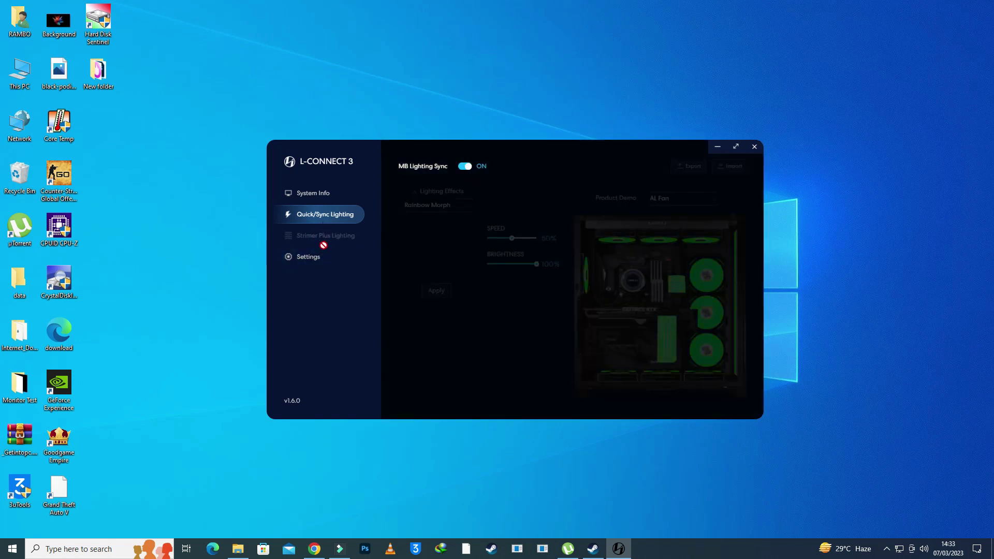
{"action": "left_click", "coordinate": [319, 193]}
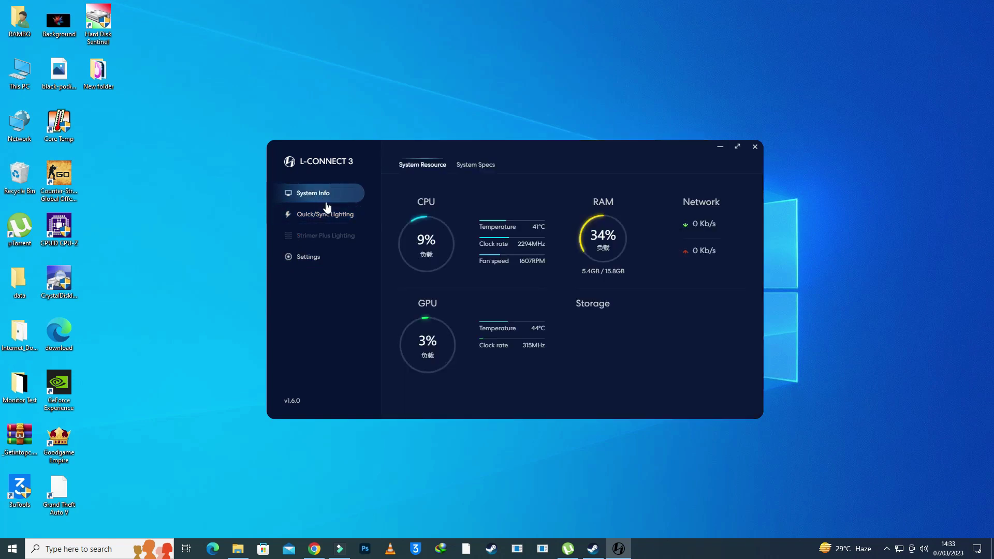
{"action": "left_click", "coordinate": [336, 223]}
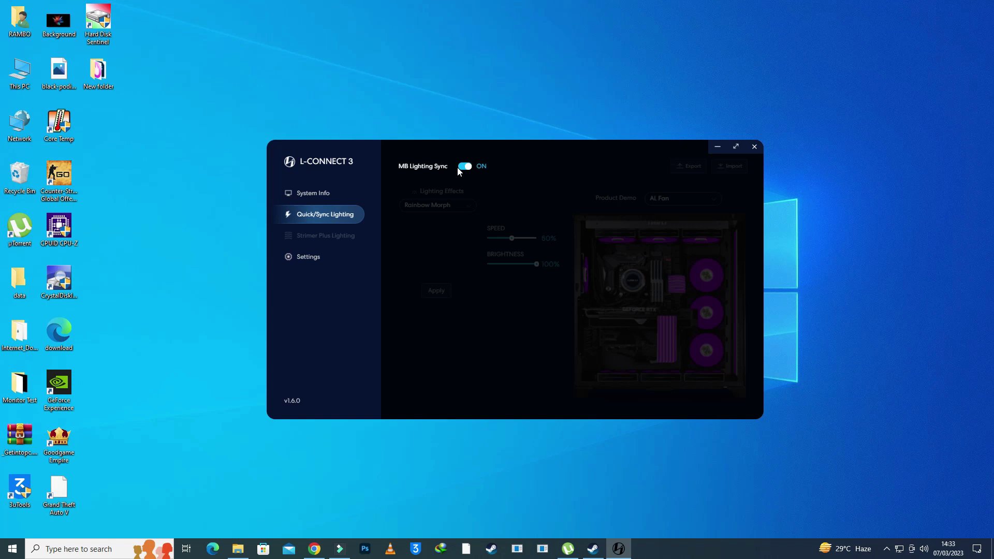
{"action": "left_click", "coordinate": [466, 167]}
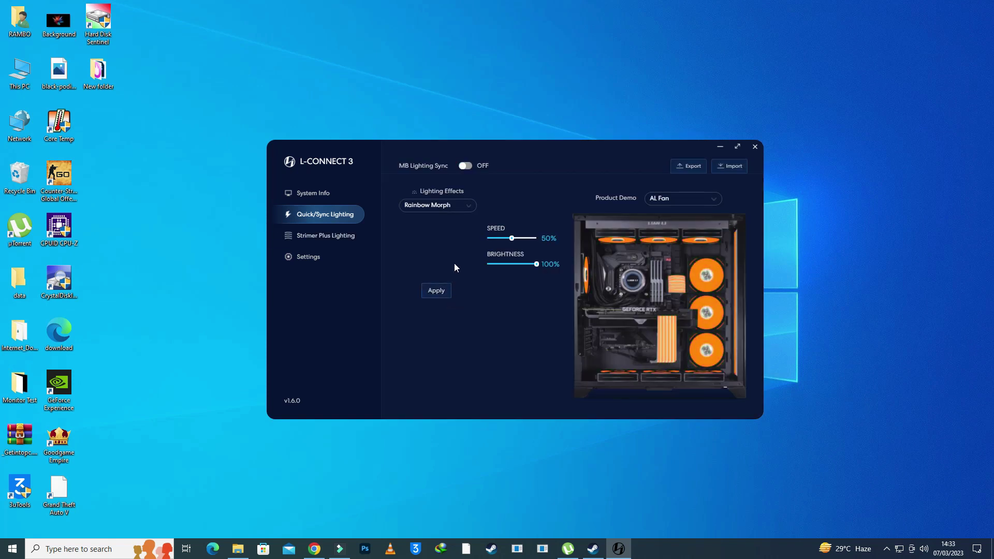
Set the Strimer Plus lighting effect to Ping-Pong at 100% speed and apply it to all cables.
{"action": "left_click", "coordinate": [307, 237]}
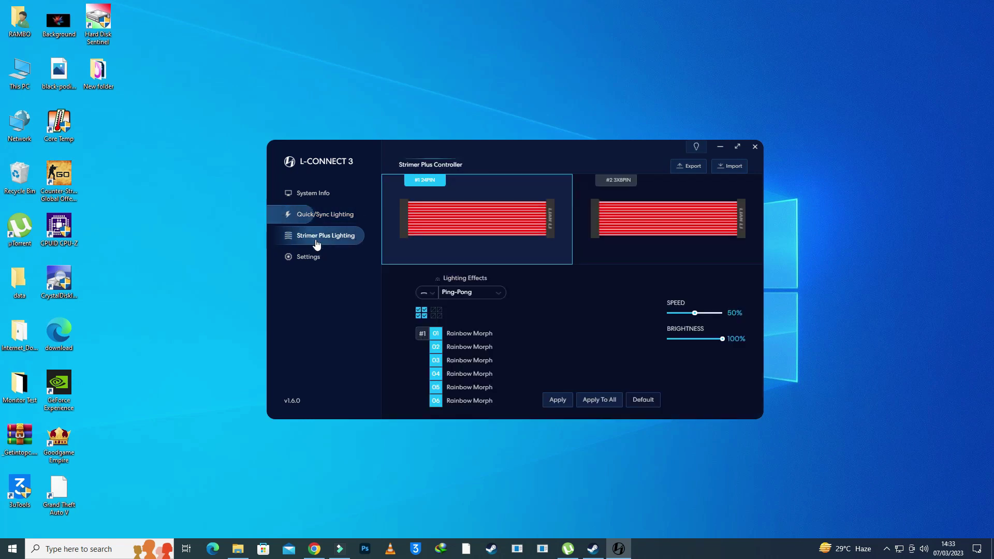
{"action": "left_click", "coordinate": [482, 293]}
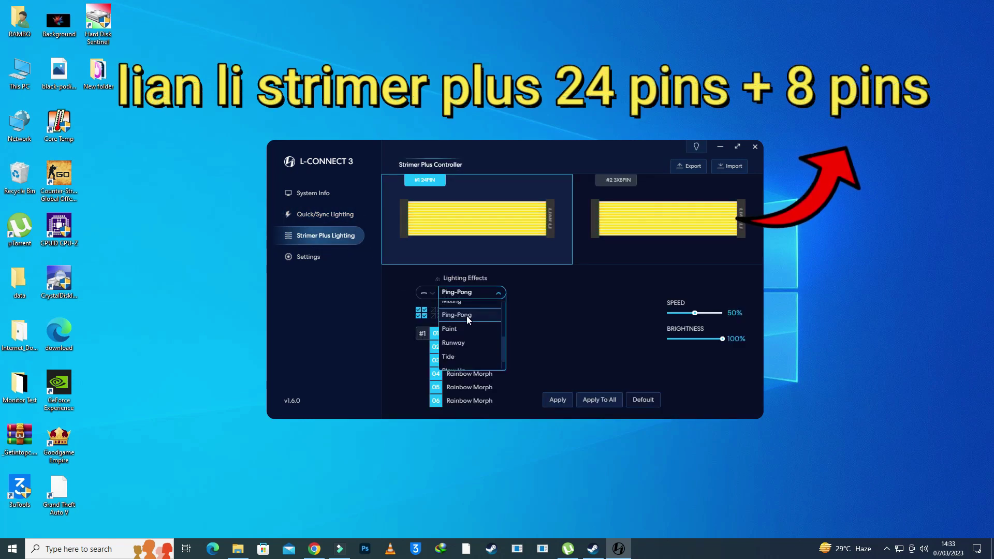
{"action": "left_click", "coordinate": [463, 315]}
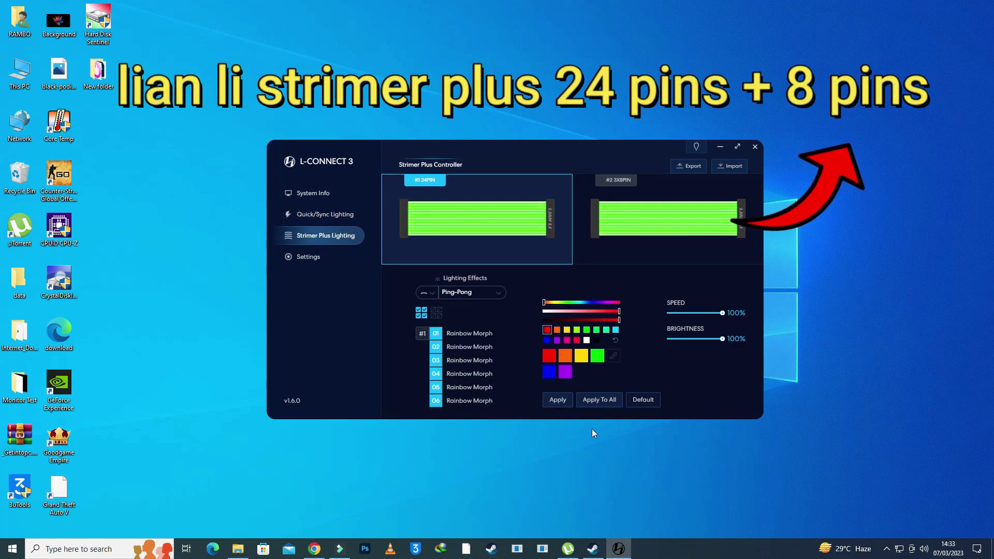
{"action": "left_click", "coordinate": [608, 402]}
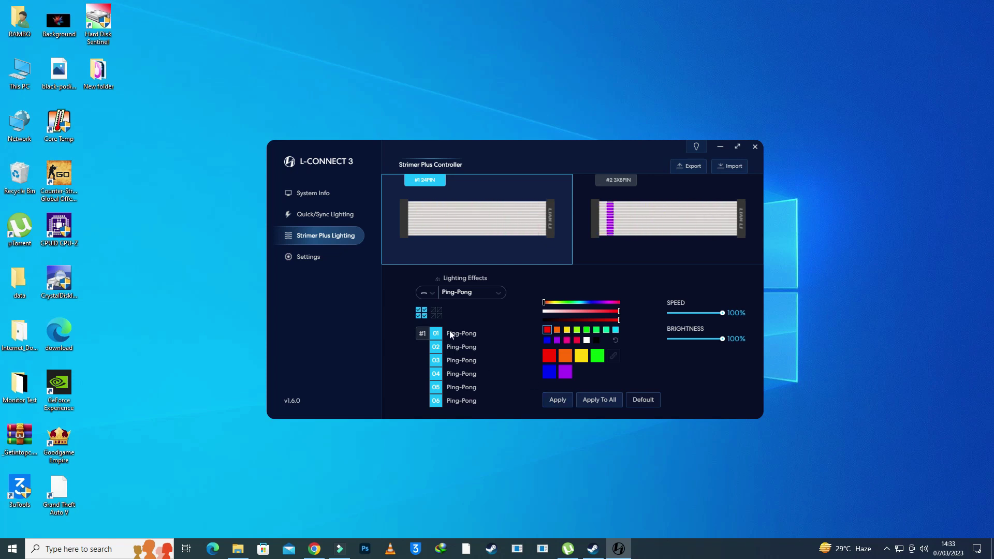
Deselect all 24-pin cable lines, mix a pale green swatch, assign it to the orange and purple Ping-Pong colour slots, and apply.
{"action": "left_click", "coordinate": [437, 314]}
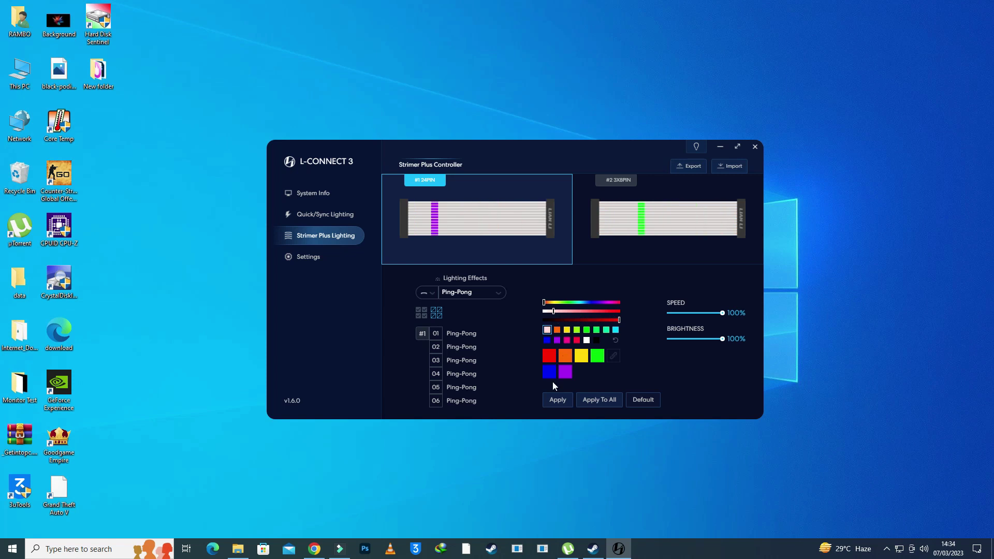
{"action": "left_click_drag", "start_coordinate": [544, 303], "coordinate": [568, 303]}
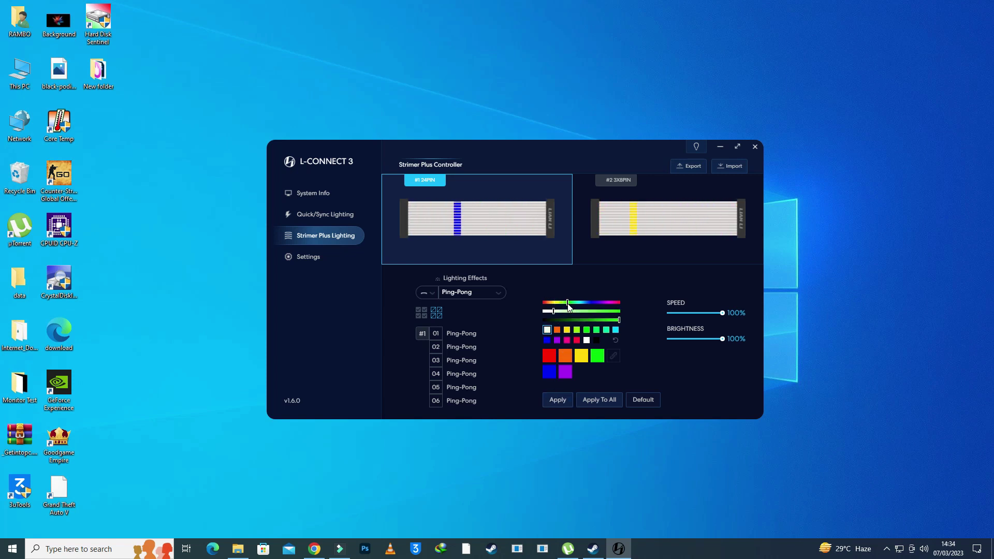
{"action": "left_click", "coordinate": [559, 400]}
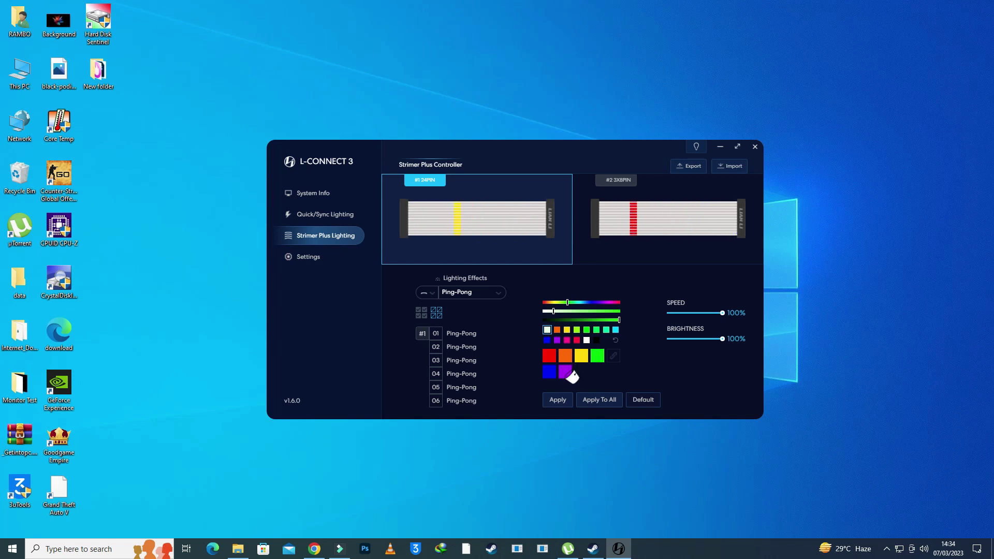
{"action": "left_click", "coordinate": [569, 372]}
{"action": "left_click", "coordinate": [570, 361]}
{"action": "left_click", "coordinate": [561, 403]}
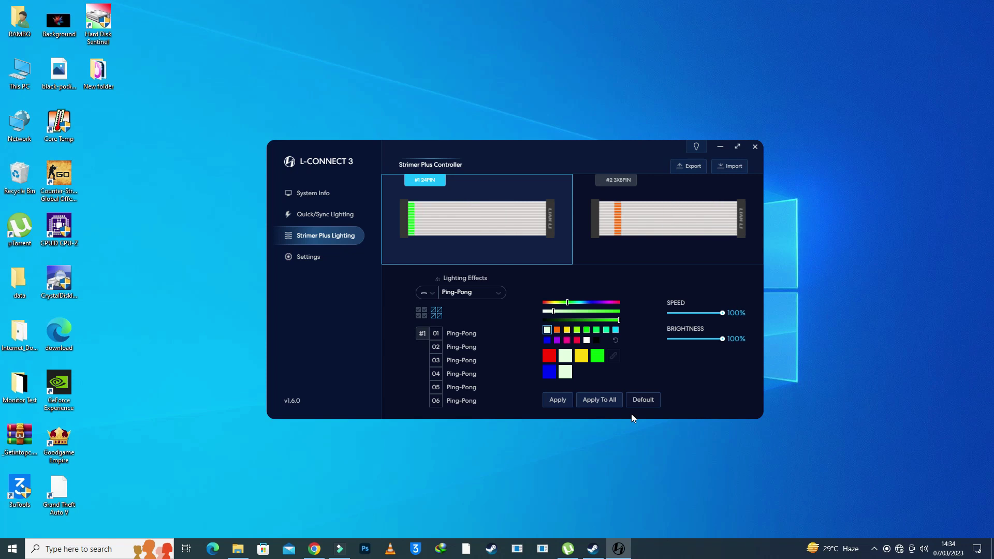
Try to apply the Paint lighting effect to the 24-pin Strimer cable.
{"action": "left_click", "coordinate": [480, 291]}
{"action": "left_click", "coordinate": [476, 328]}
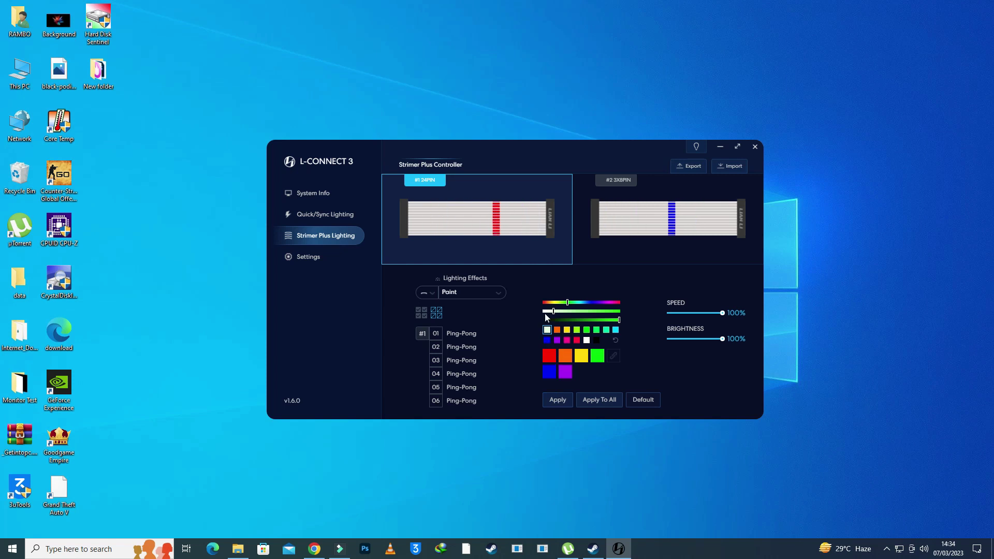
{"action": "left_click", "coordinate": [559, 400]}
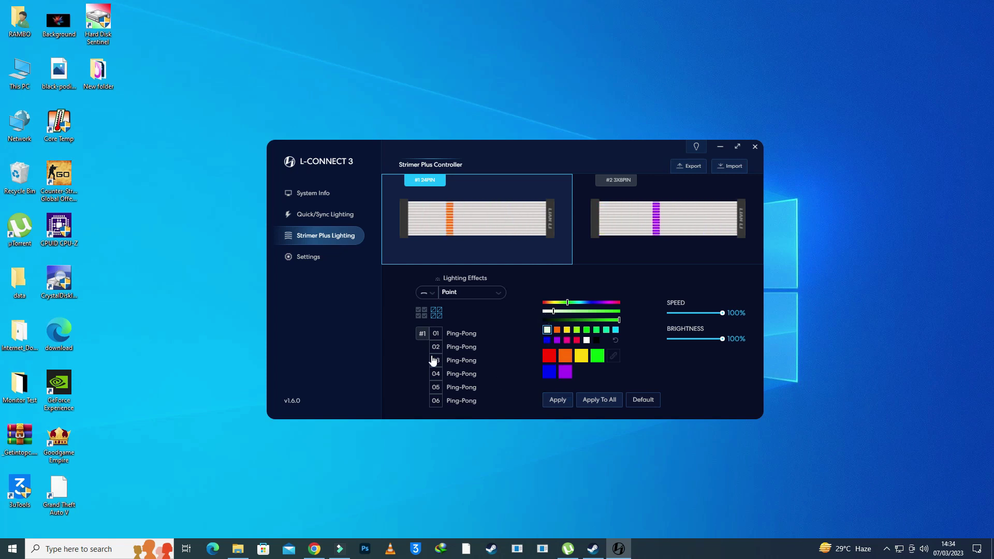
Try the Meteor effect with leftward direction on the 24-pin Strimer cable, and switch the effect selection to Rainbow.
{"action": "left_click", "coordinate": [463, 296]}
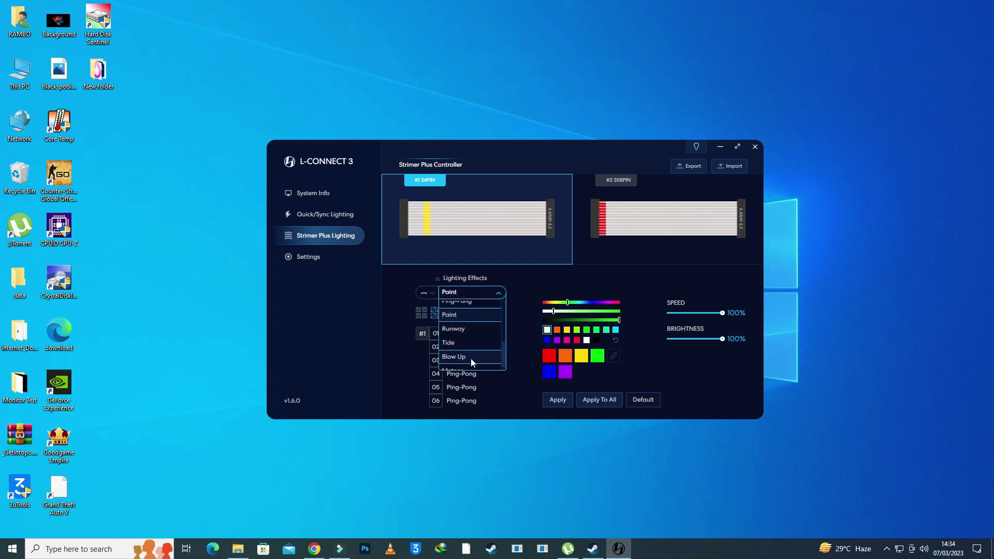
{"action": "left_click", "coordinate": [468, 363]}
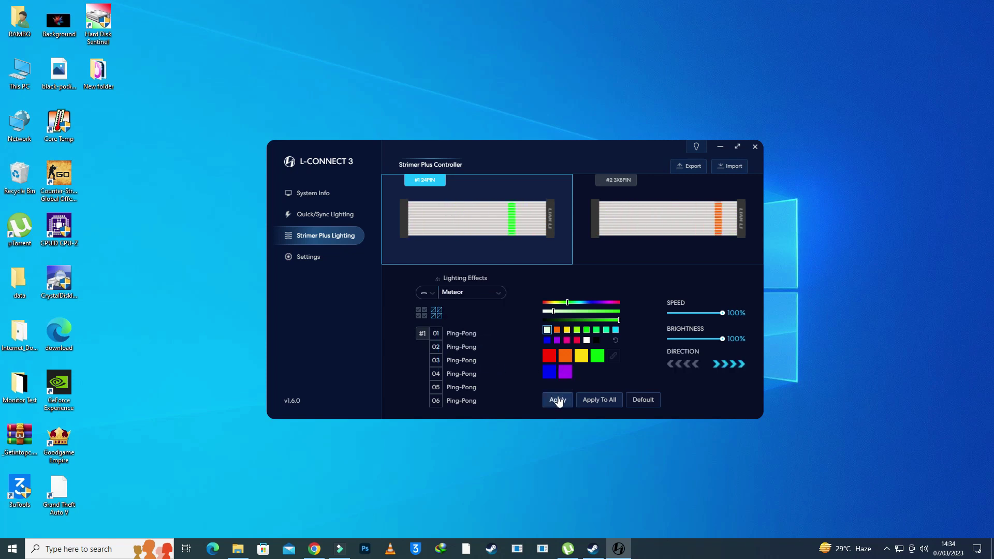
{"action": "left_click", "coordinate": [680, 363]}
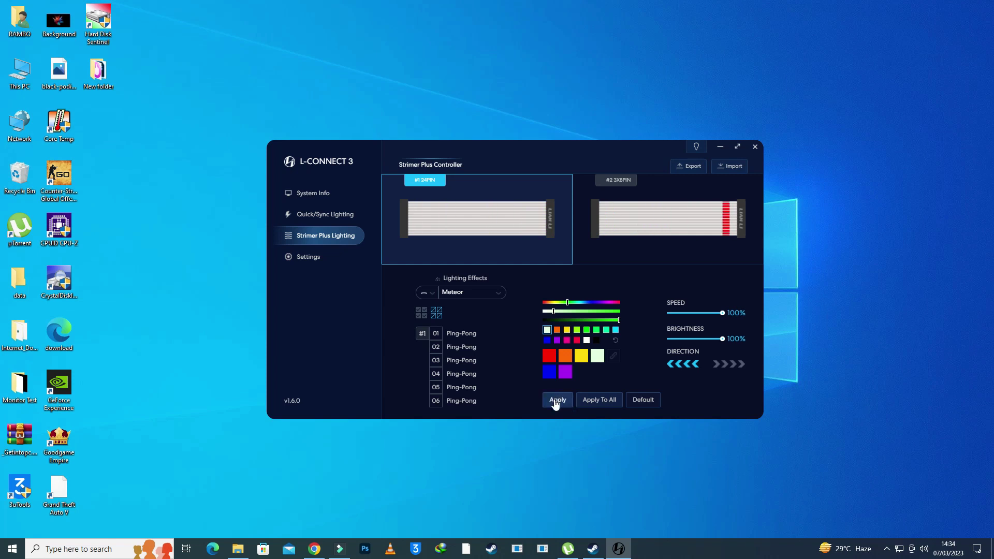
{"action": "left_click", "coordinate": [465, 293]}
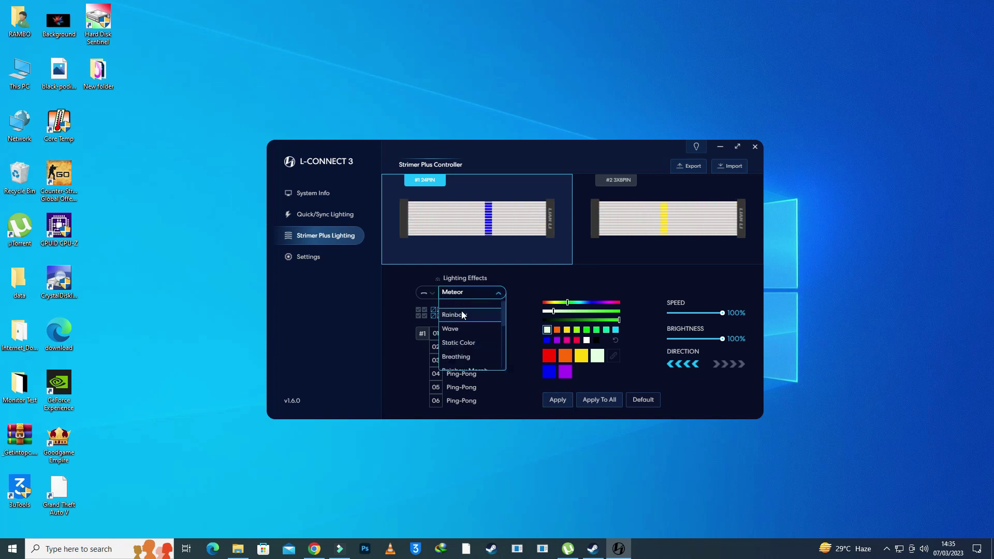
{"action": "left_click", "coordinate": [455, 313]}
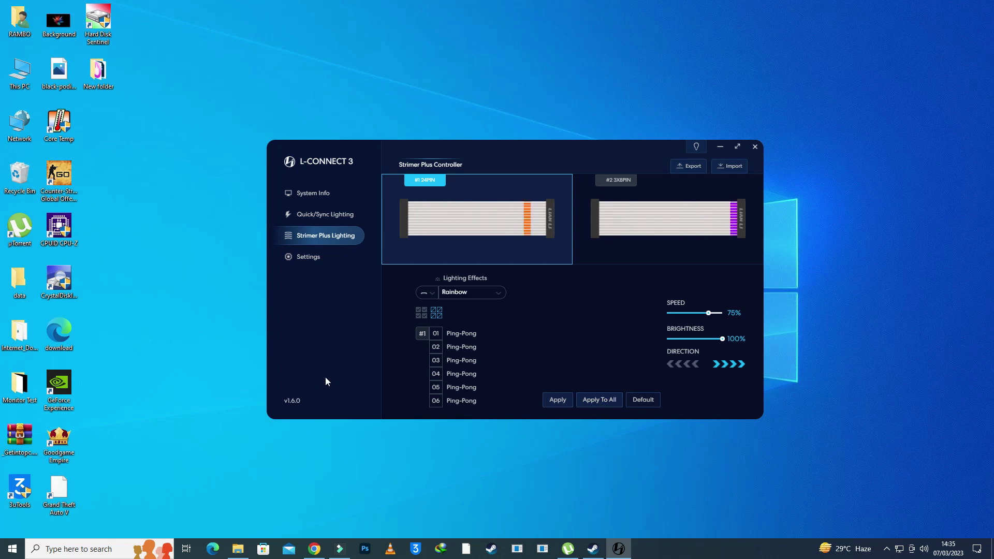
Change the Quick/Sync lighting effect to Rainbow and apply it.
{"action": "left_click", "coordinate": [318, 214]}
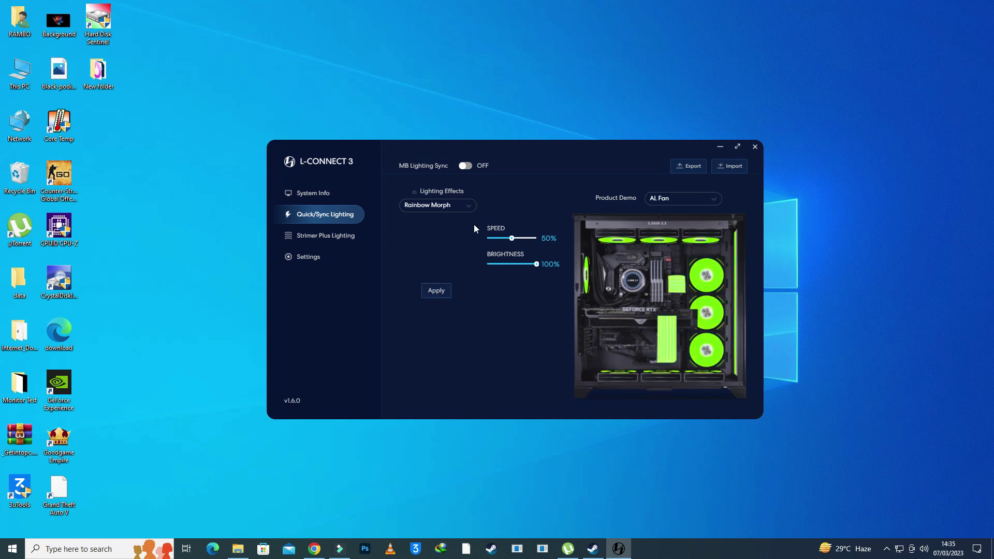
{"action": "left_click", "coordinate": [430, 206]}
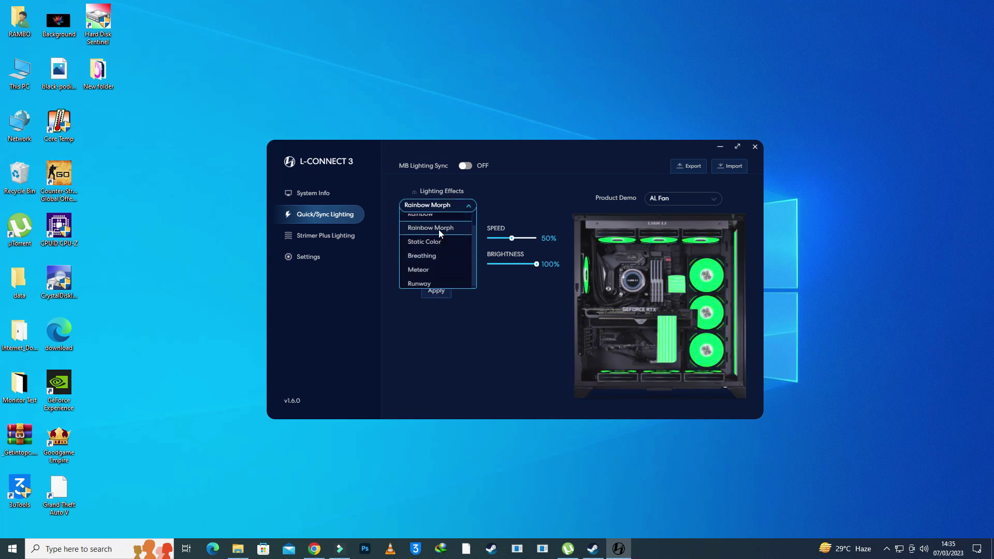
{"action": "left_click", "coordinate": [439, 229]}
{"action": "left_click", "coordinate": [443, 208]}
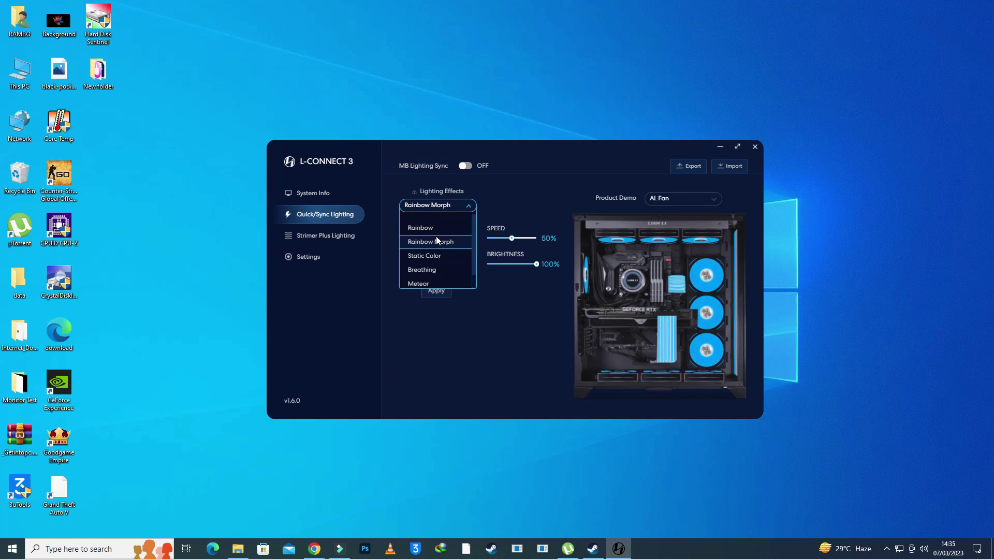
{"action": "left_click", "coordinate": [433, 228]}
{"action": "left_click", "coordinate": [436, 310]}
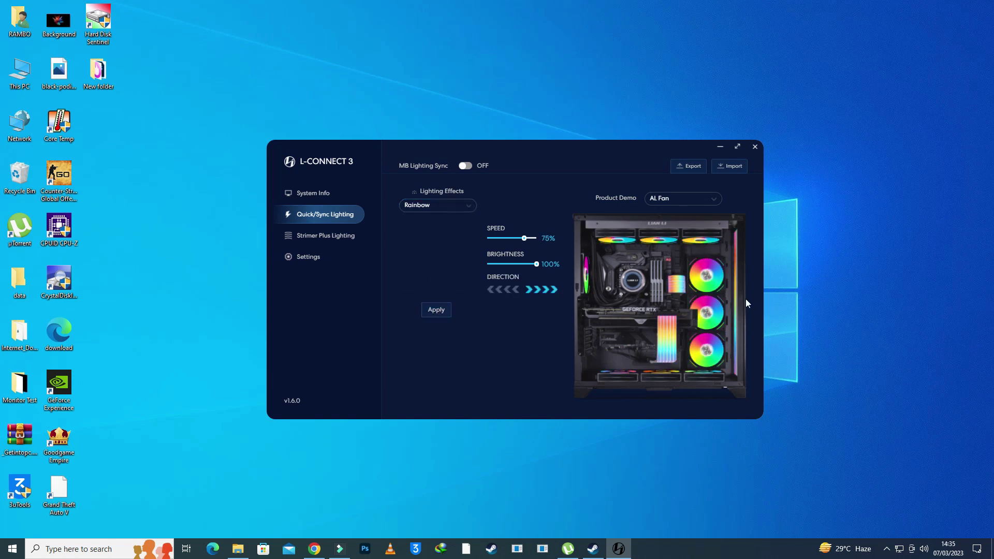
{"action": "left_click", "coordinate": [434, 312]}
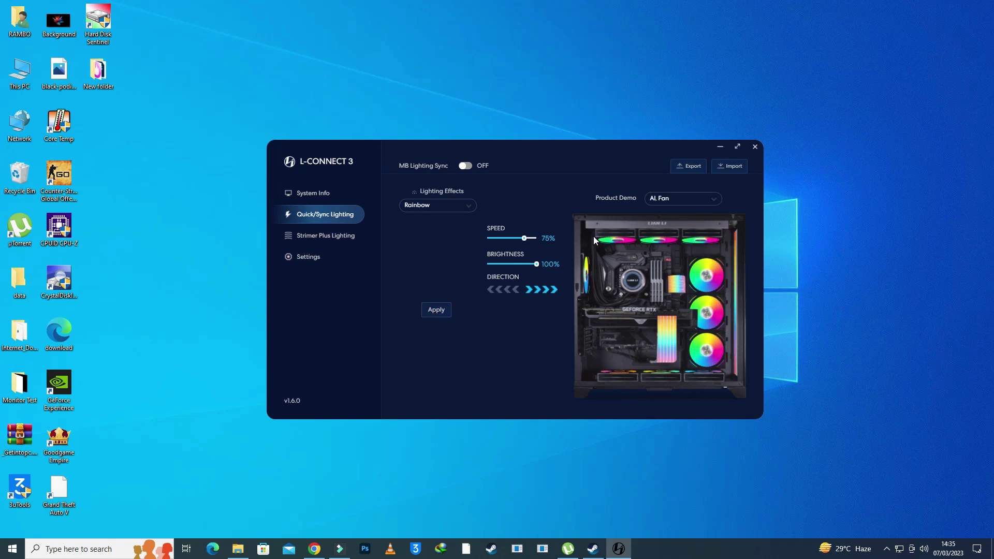
Switch the Quick/Sync product demo to SL-Inf and apply the Breathing lighting effect.
{"action": "left_click", "coordinate": [662, 201]}
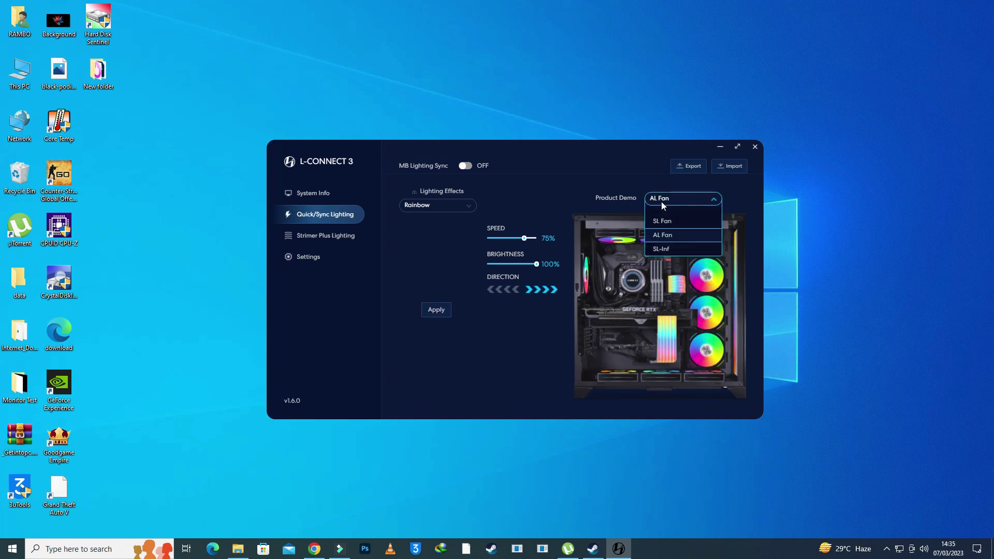
{"action": "left_click", "coordinate": [662, 249]}
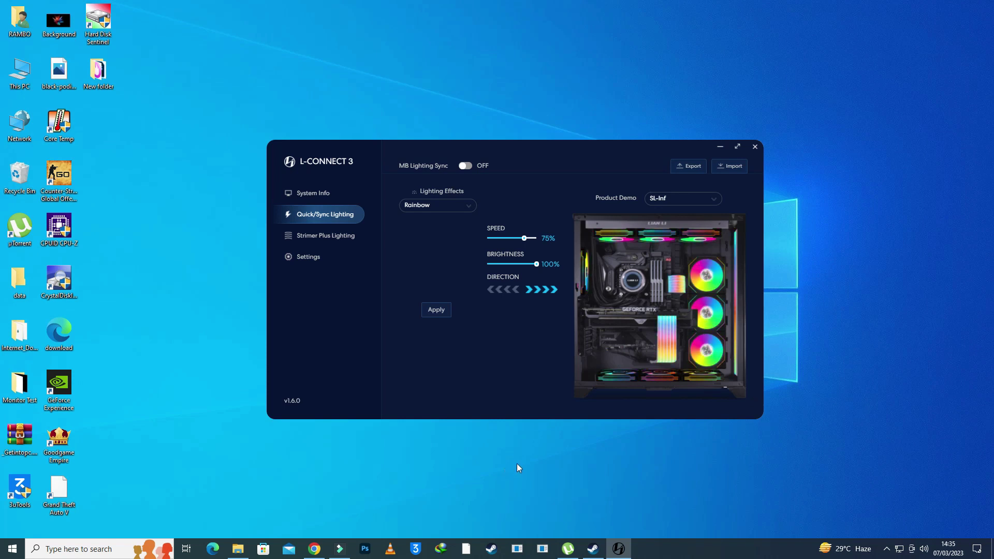
{"action": "left_click", "coordinate": [450, 205]}
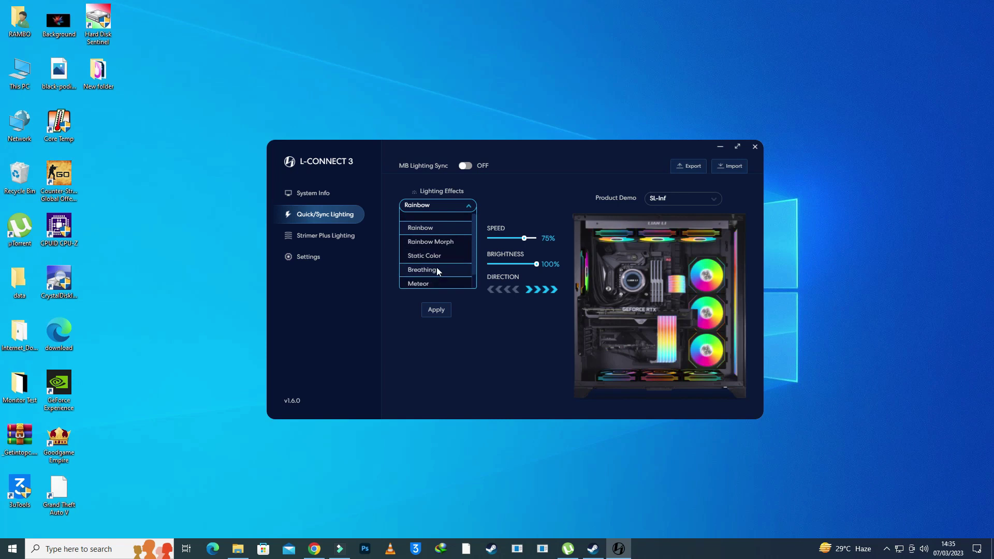
{"action": "left_click", "coordinate": [437, 268]}
{"action": "left_click", "coordinate": [436, 305]}
On the Strimer Plus lighting page, recolour the third Breathing colour slot pale green, change the first palette swatch to magenta, and apply.
{"action": "left_click", "coordinate": [316, 235]}
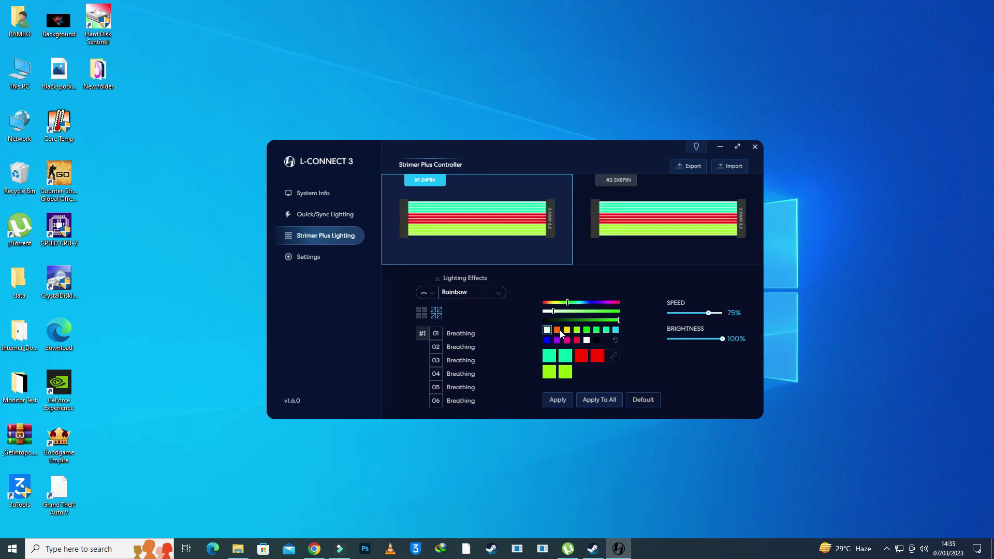
{"action": "left_click", "coordinate": [583, 356]}
{"action": "left_click_drag", "start_coordinate": [568, 302], "coordinate": [603, 312]}
{"action": "left_click", "coordinate": [559, 401]}
Select all lines of the 24-pin Strimer cable, apply the lighting to them, and choose the yellow palette swatch.
{"action": "left_click", "coordinate": [420, 312]}
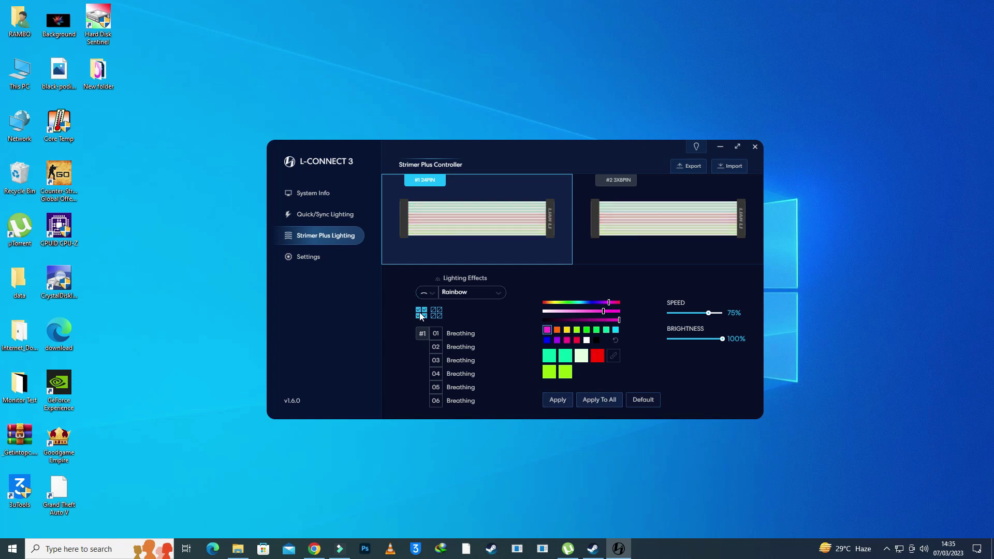
{"action": "left_click", "coordinate": [560, 400]}
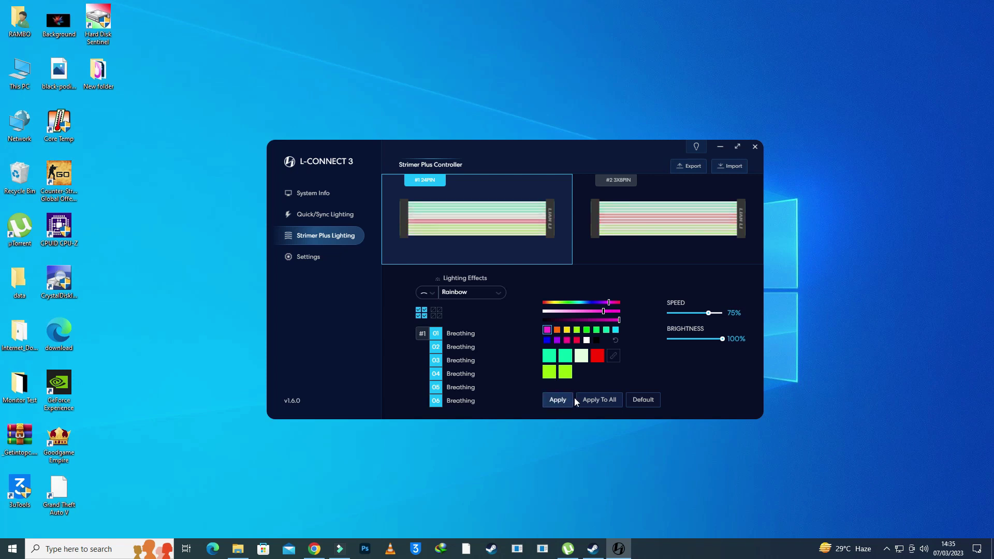
{"action": "left_click", "coordinate": [567, 329]}
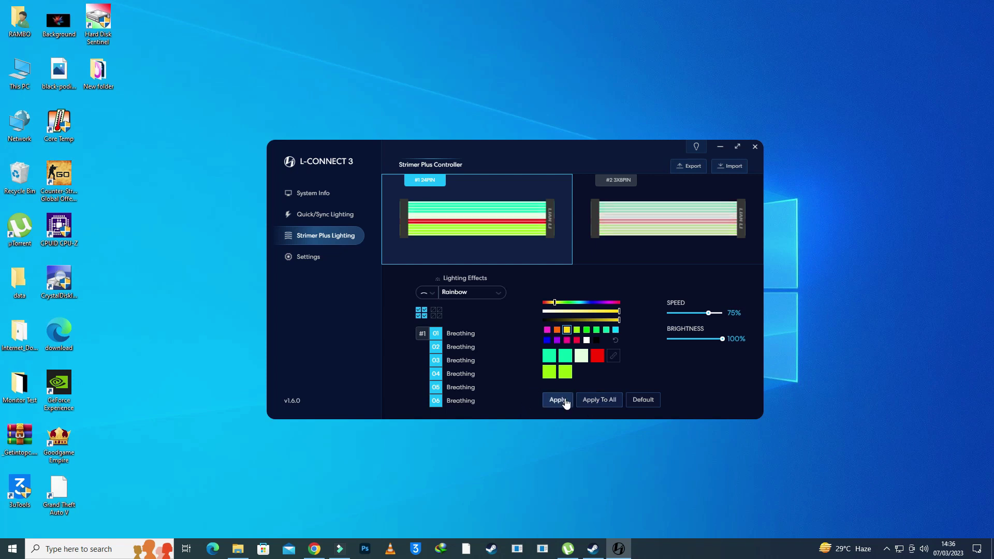
Close the L-Connect 3 window.
{"action": "left_click", "coordinate": [754, 152]}
{"action": "right_click", "coordinate": [754, 144]}
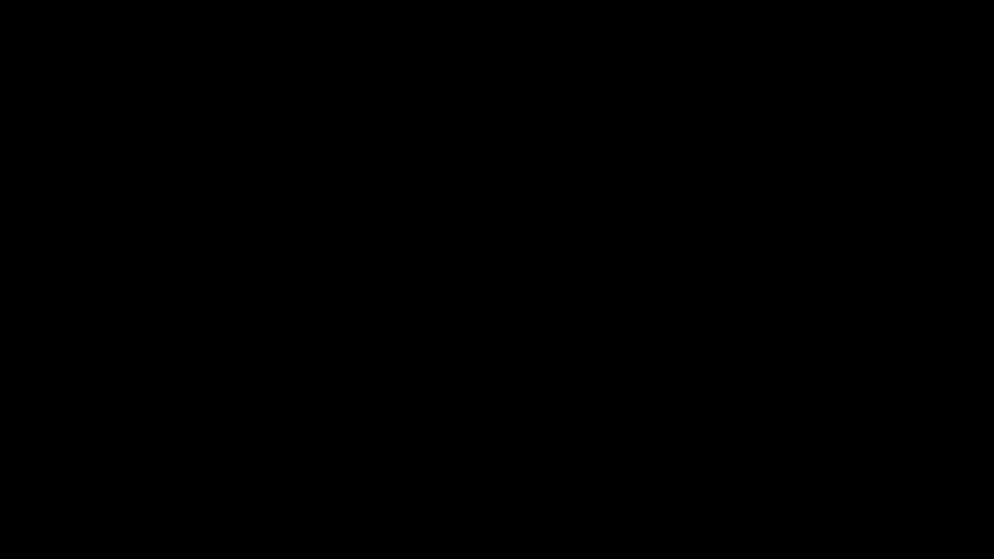